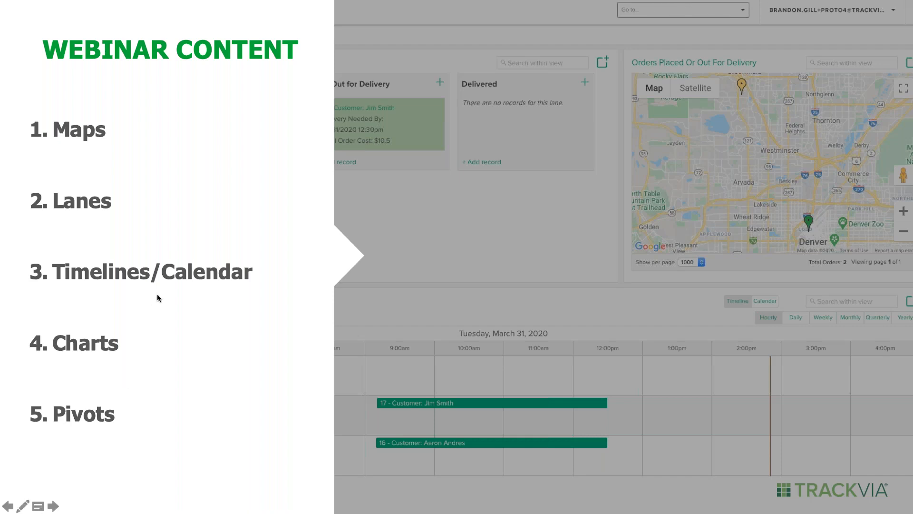
# Leave the slide show for the Delivery Tracking app in Chrome and examine the charts, map and pivot on the Analytics Dashboard.
pyautogui.press('Escape')
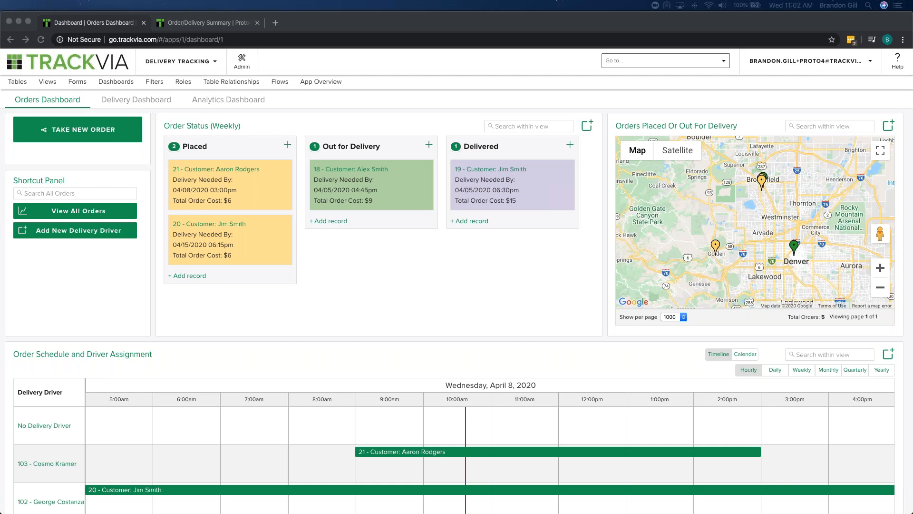
pyautogui.click(143, 280)
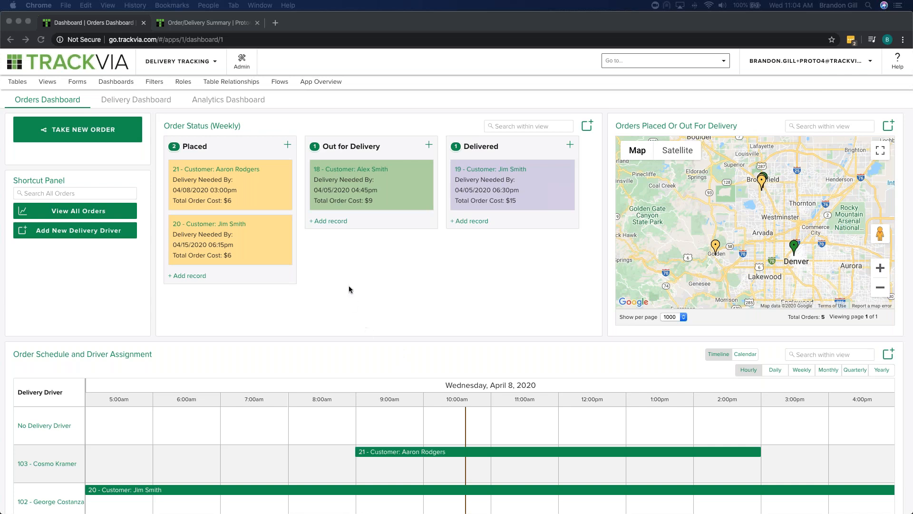
pyautogui.click(234, 102)
pyautogui.click(235, 101)
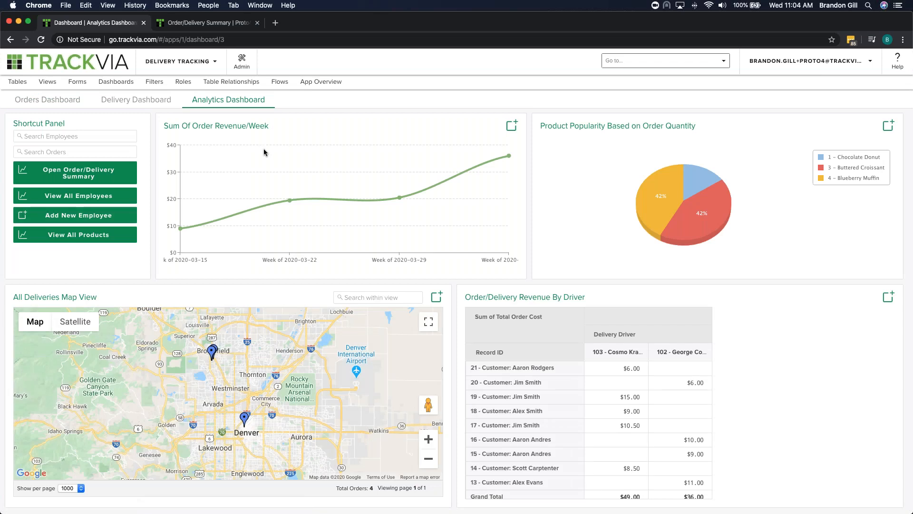
pyautogui.moveTo(645, 175)
pyautogui.scroll(-1, 590, 359)
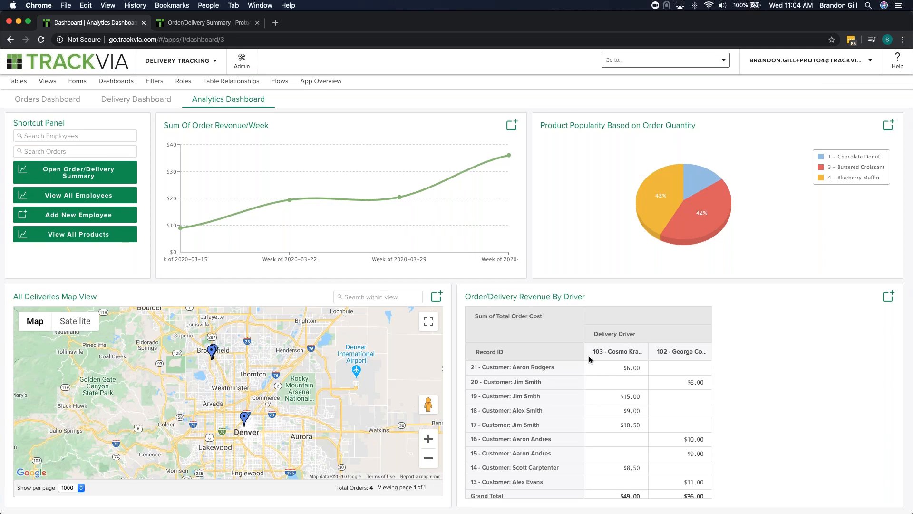
pyautogui.scroll(1, 590, 360)
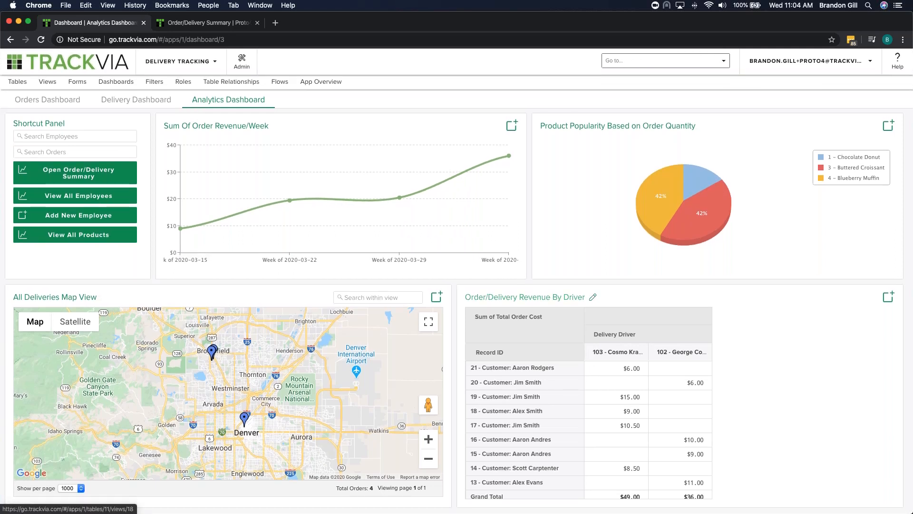
# Show the tools and settings available for the Order/Delivery Summary view, and return to the Orders Dashboard.
pyautogui.click(230, 24)
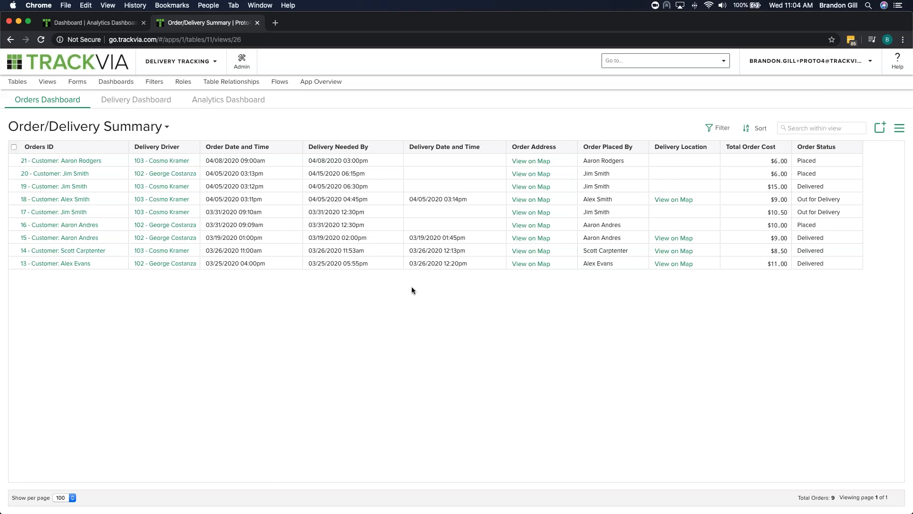
pyautogui.click(899, 129)
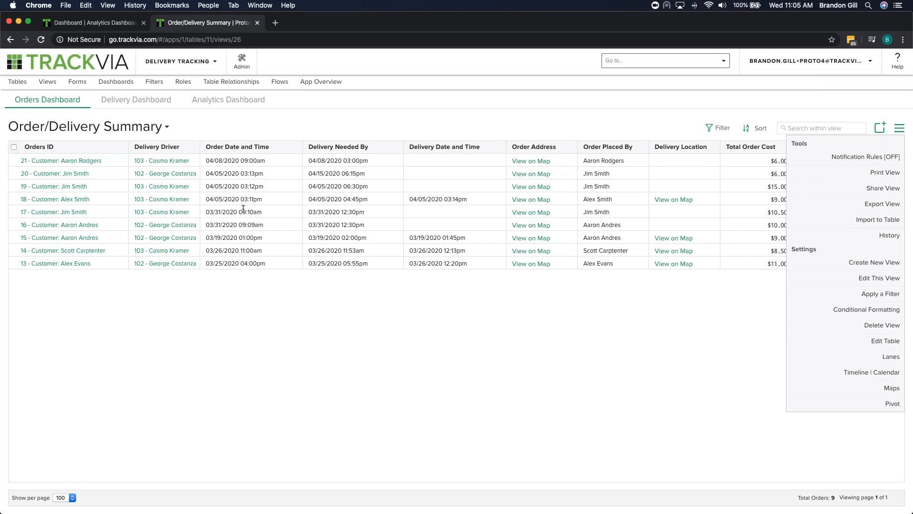
pyautogui.click(116, 23)
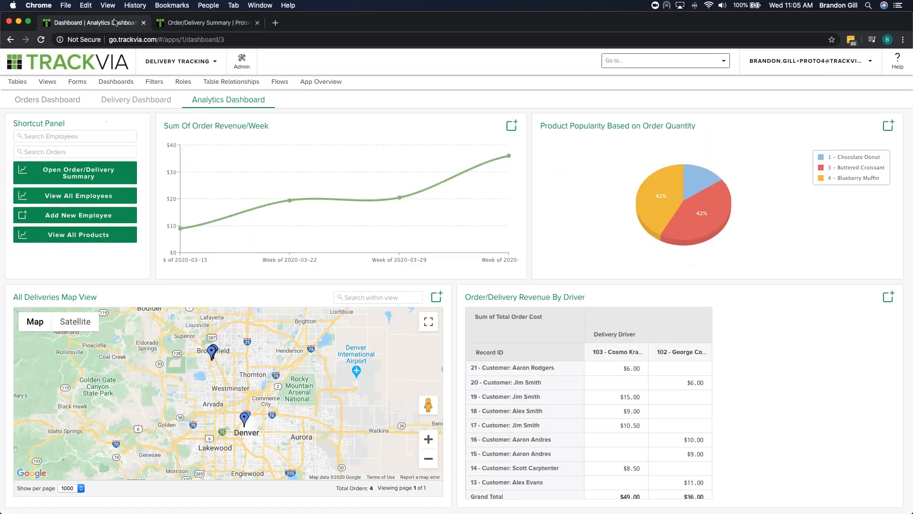
pyautogui.click(65, 99)
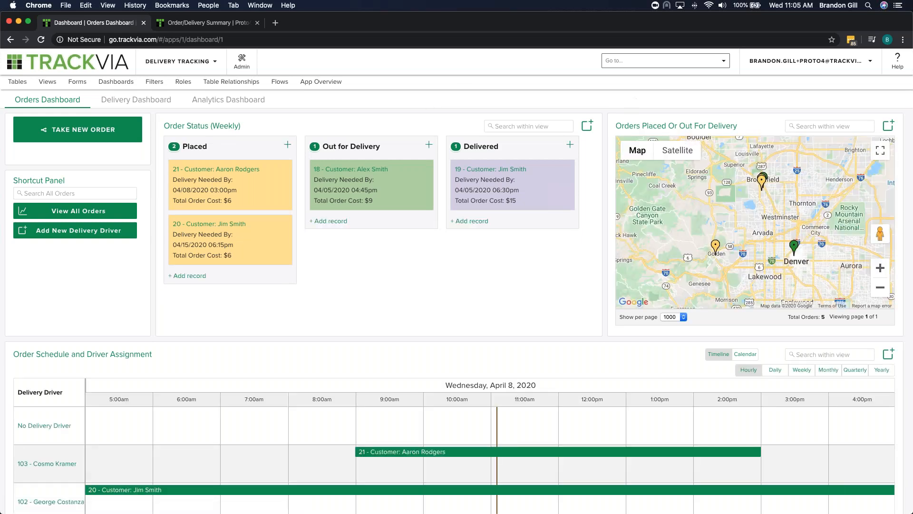
# Open the Orders Placed Or Out For Delivery map view and examine its two conditional formatting rules without changing them.
pyautogui.click(685, 127)
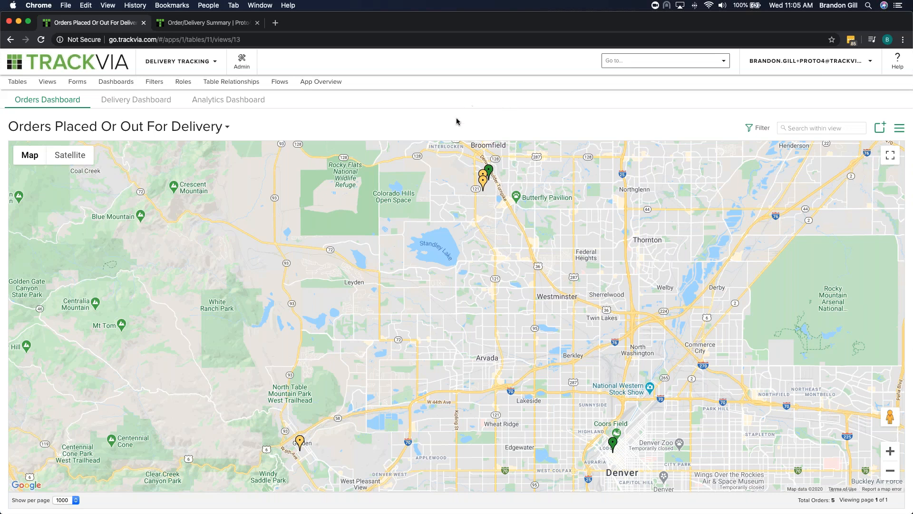
pyautogui.click(899, 131)
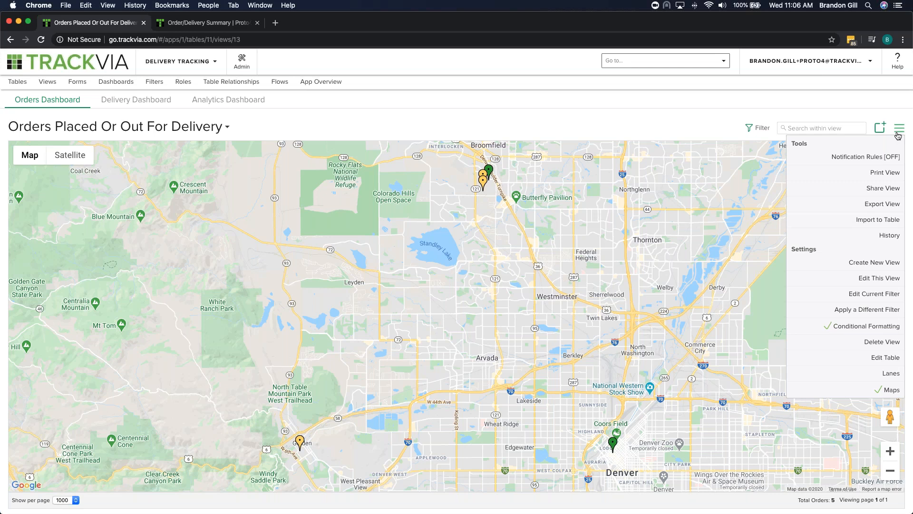
pyautogui.click(894, 331)
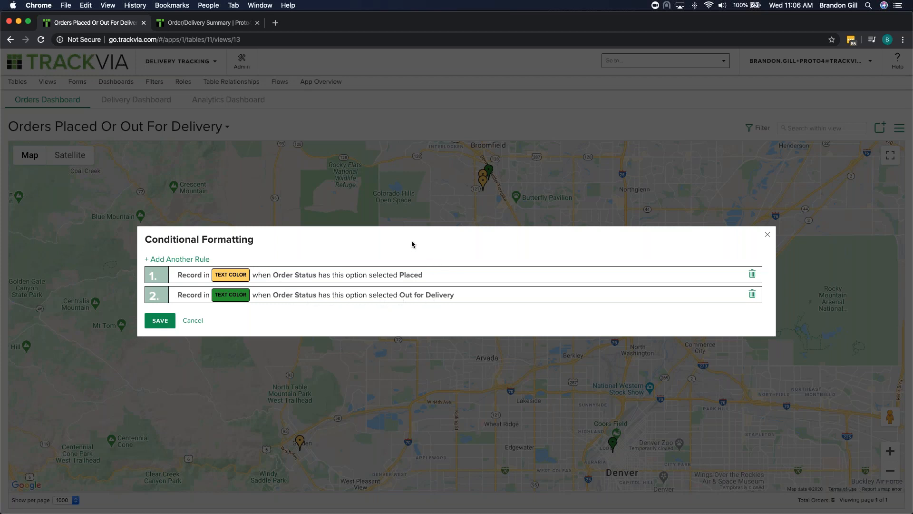
pyautogui.click(399, 277)
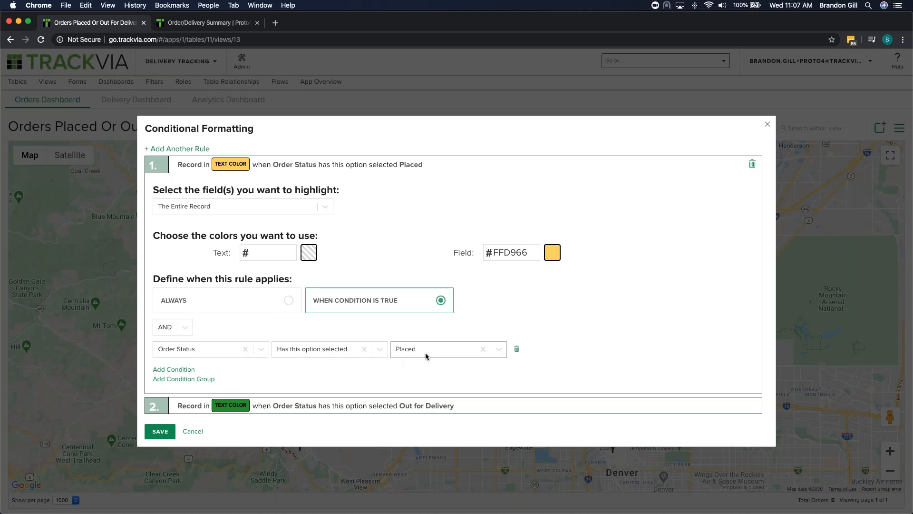
pyautogui.click(466, 411)
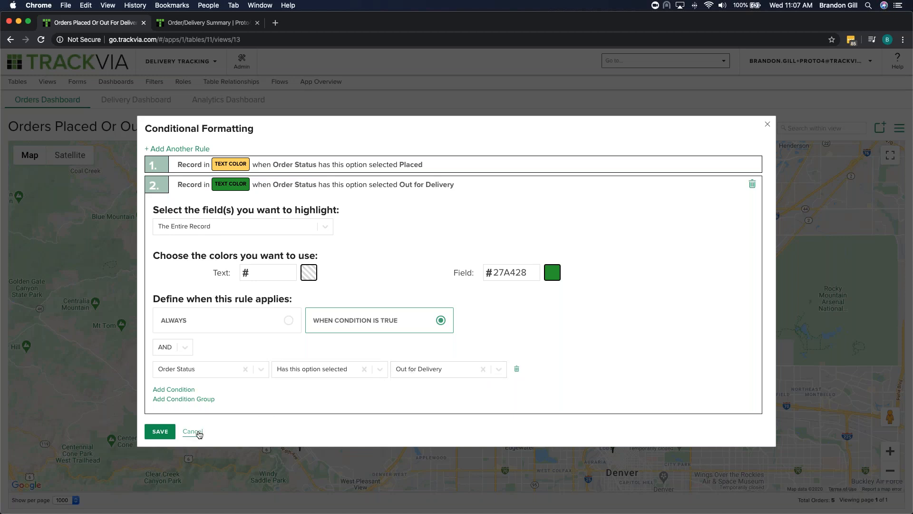
pyautogui.click(193, 431)
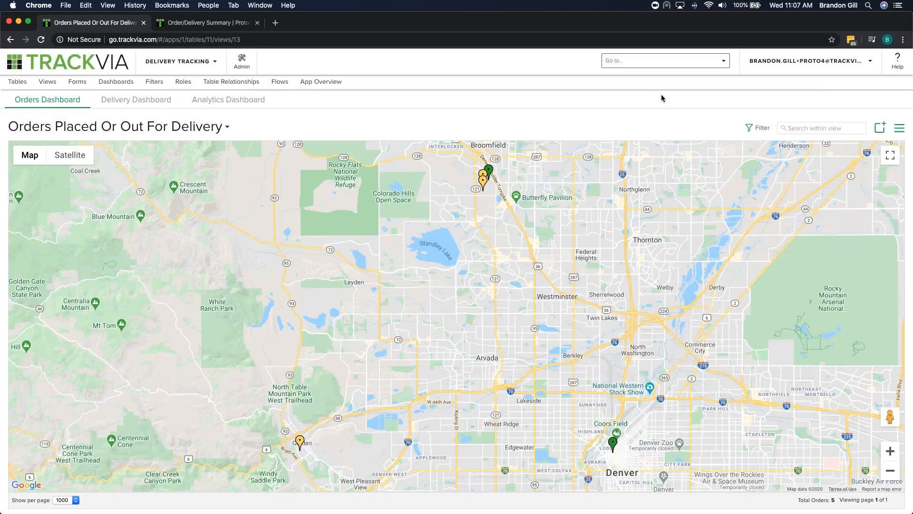
# Examine the filter choices in the Orders Placed Or Out For Delivery view's settings and close them without saving.
pyautogui.click(899, 128)
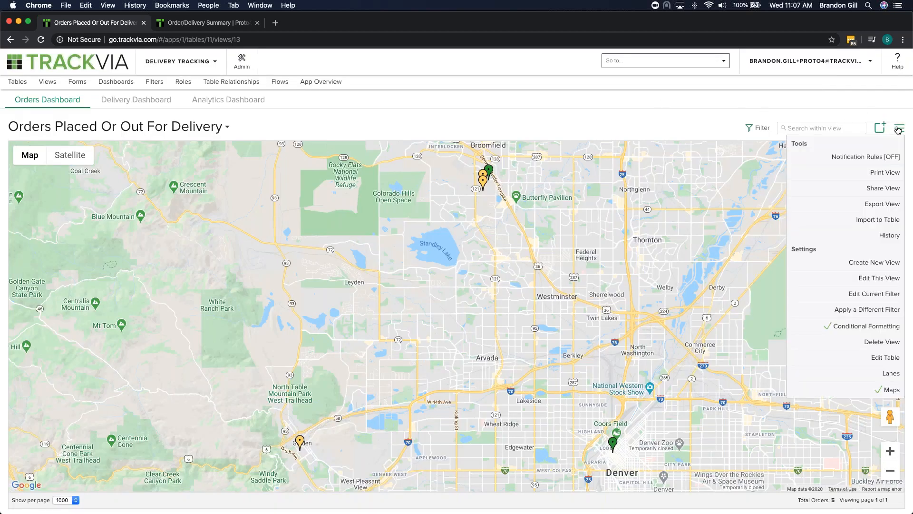
pyautogui.click(899, 129)
pyautogui.click(899, 129)
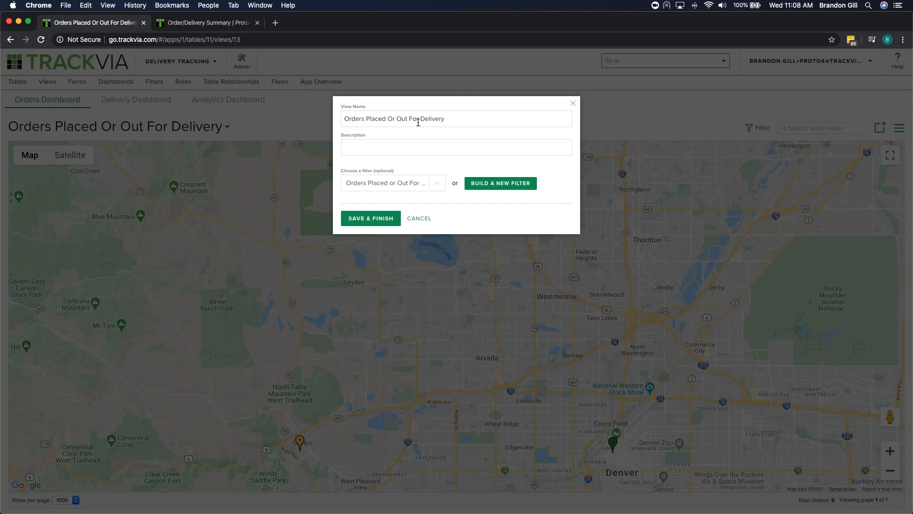
pyautogui.click(443, 188)
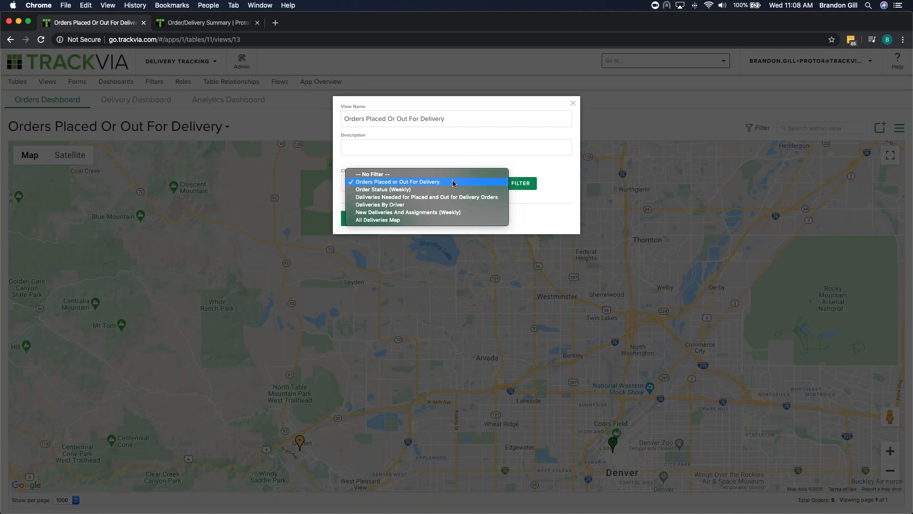
pyautogui.click(515, 158)
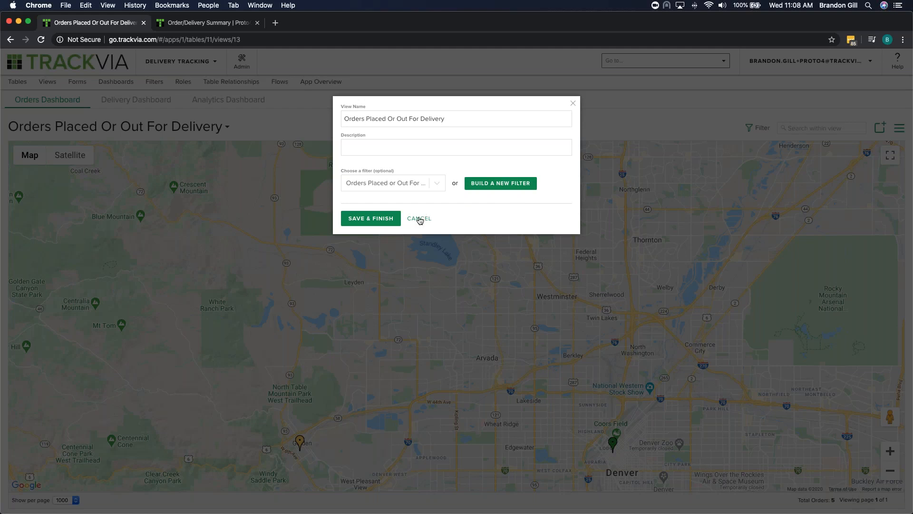
pyautogui.click(419, 218)
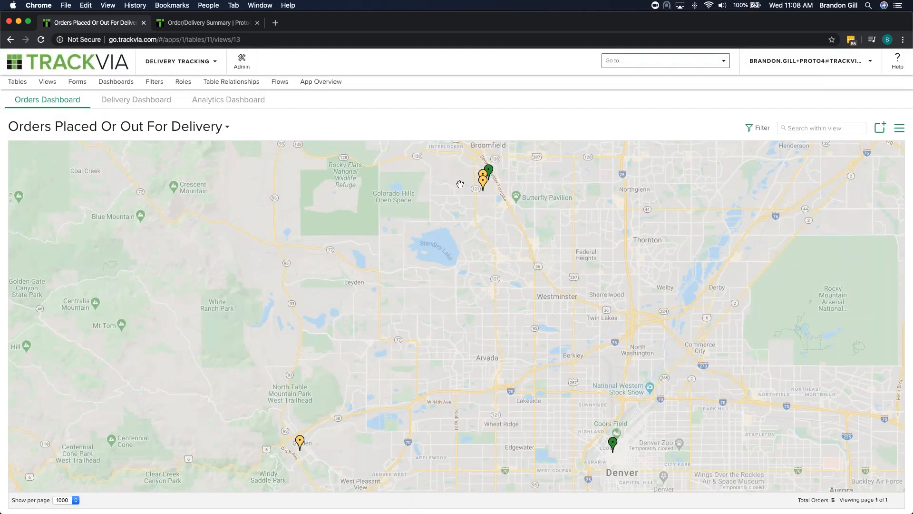
# Create and save a new view named Webinar Map Grid from the Order/Delivery Summary view, keeping the default included fields.
pyautogui.click(211, 26)
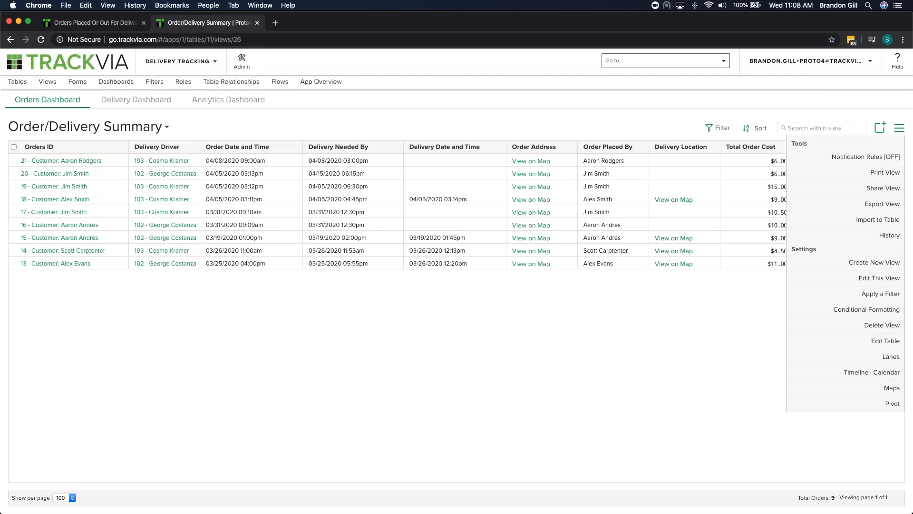
pyautogui.click(900, 128)
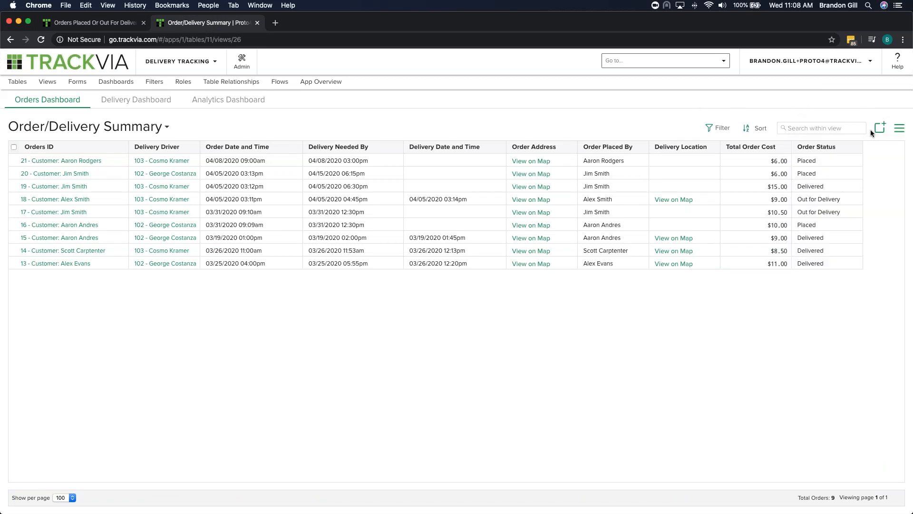
pyautogui.click(899, 127)
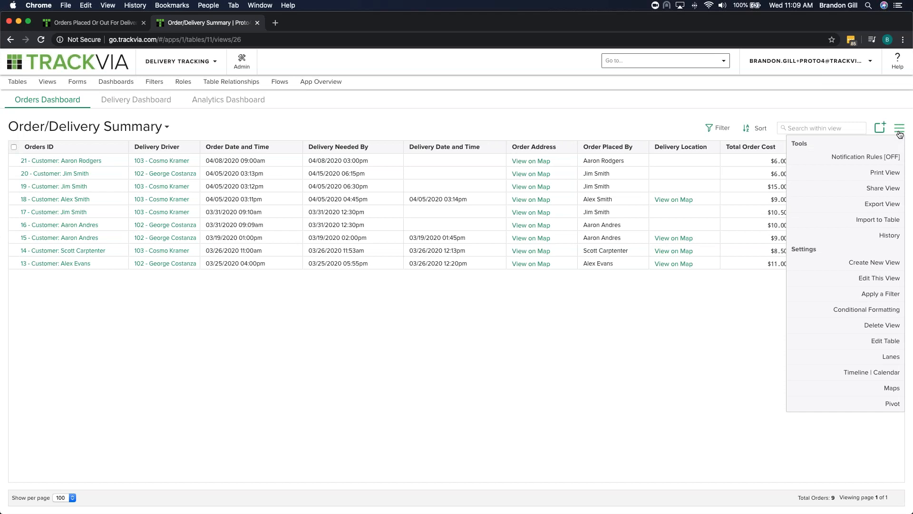
pyautogui.click(881, 265)
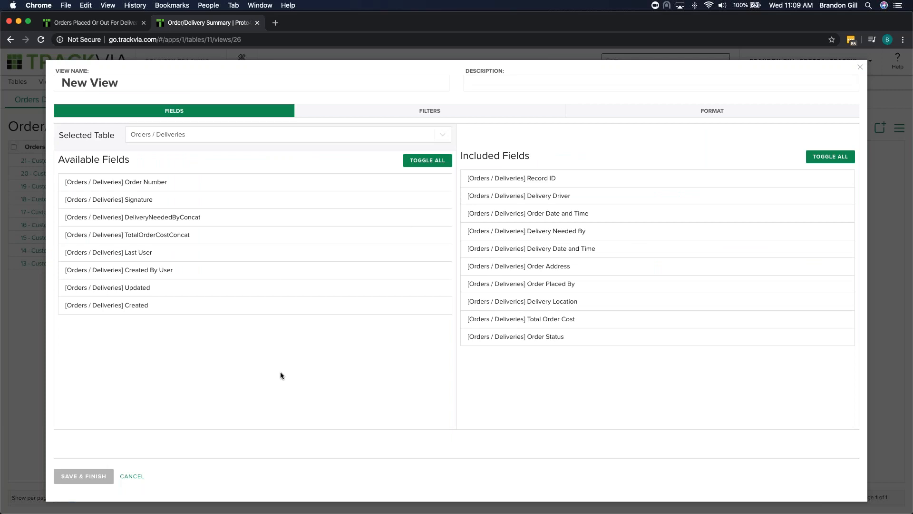
pyautogui.click(150, 81)
pyautogui.hotkey('alt', 'shift', 'Left')
pyautogui.hotkey('alt', 'shift', 'Left')
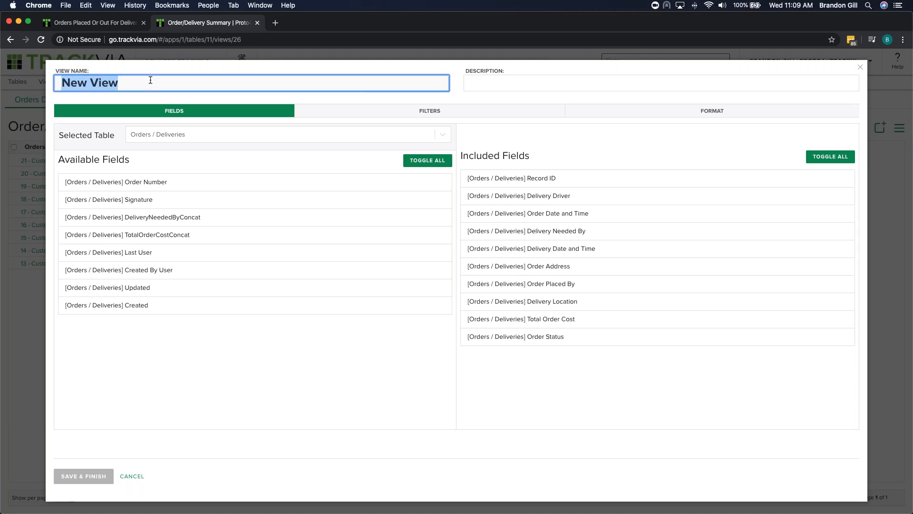
pyautogui.write('Webinar')
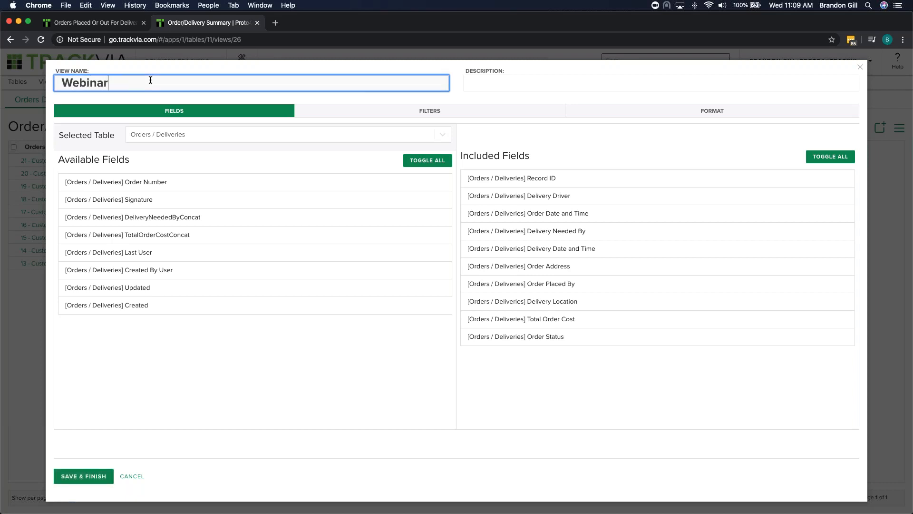
pyautogui.write(' Map Grid')
pyautogui.click(93, 476)
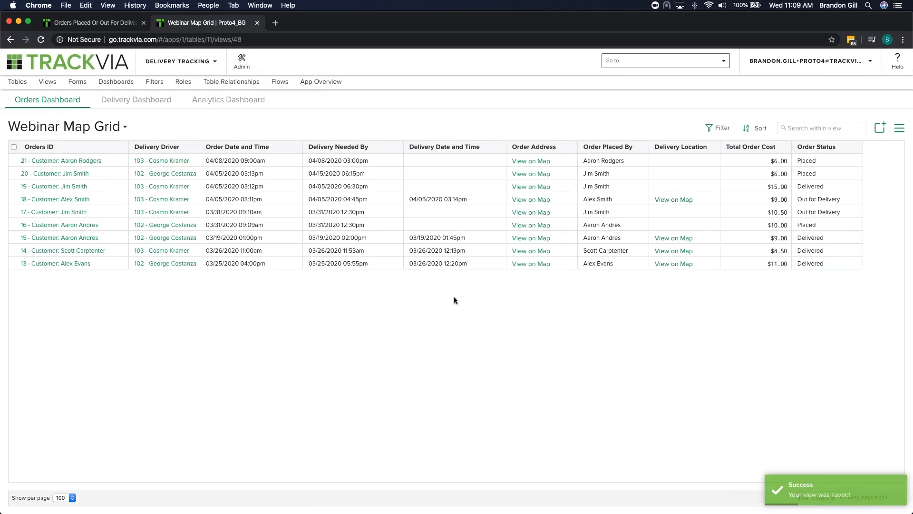
# Display the Webinar Map Grid records on a map and save it as a new view named Webinar Map View without a filter.
pyautogui.click(903, 132)
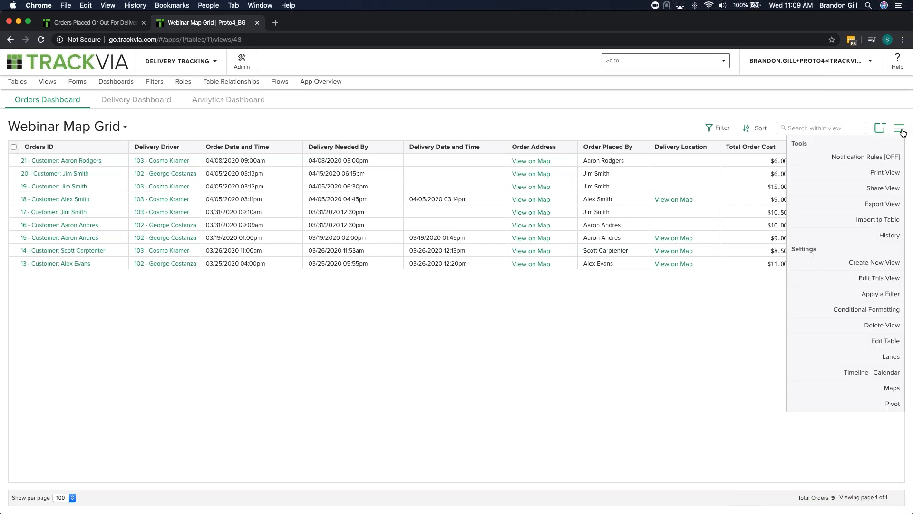
pyautogui.click(886, 390)
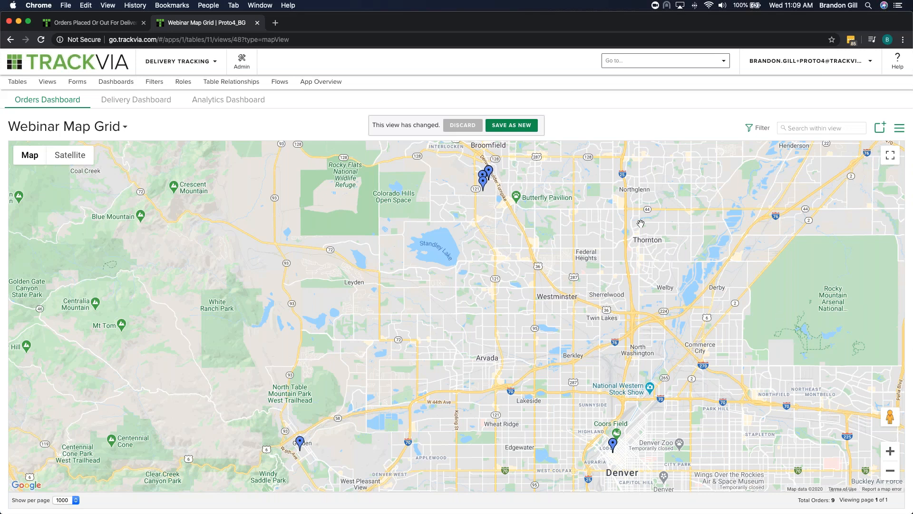
pyautogui.click(513, 126)
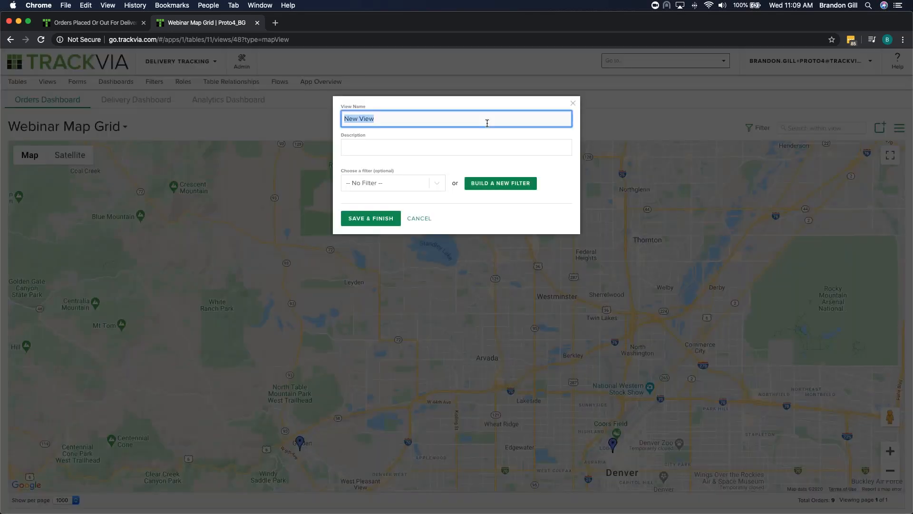
pyautogui.write('Webinar Map View')
pyautogui.click(380, 219)
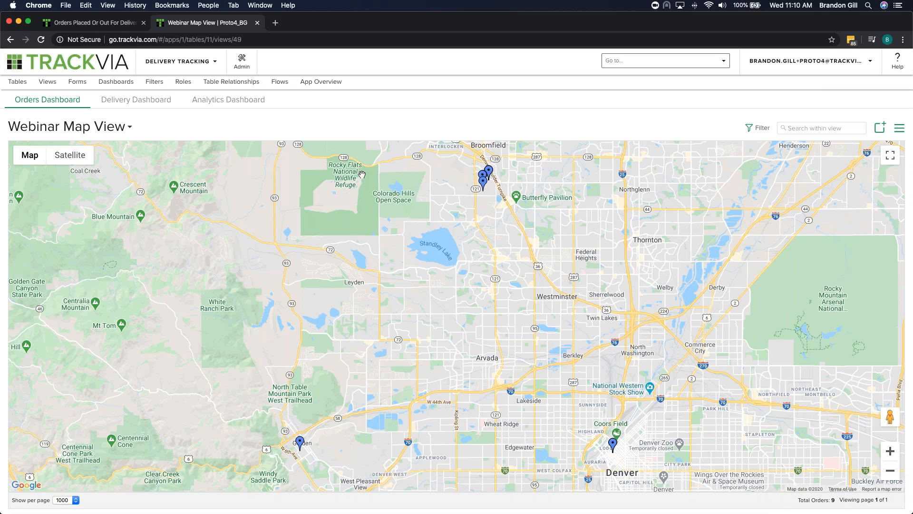
# Reopen the Order/Delivery Summary view in this browser tab and return the other tab to the Orders Dashboard.
pyautogui.click(56, 83)
pyautogui.scroll(-3, 112, 123)
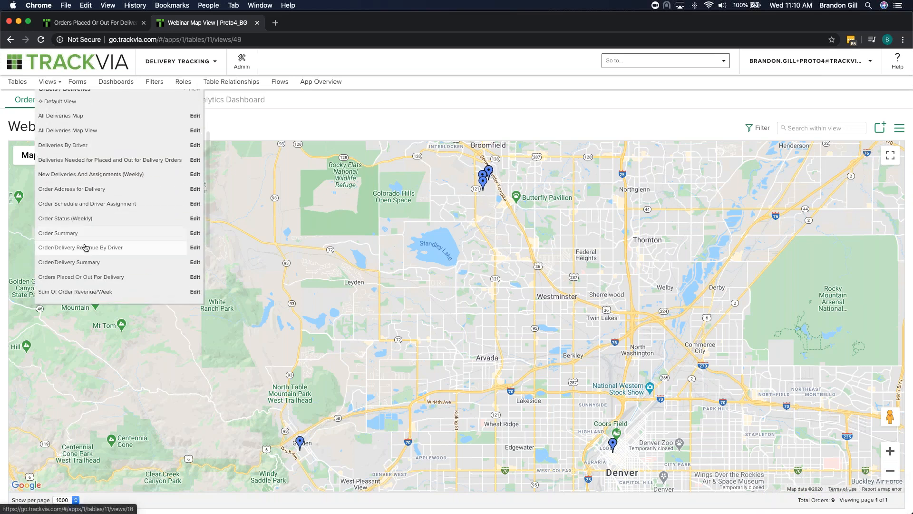
pyautogui.click(84, 265)
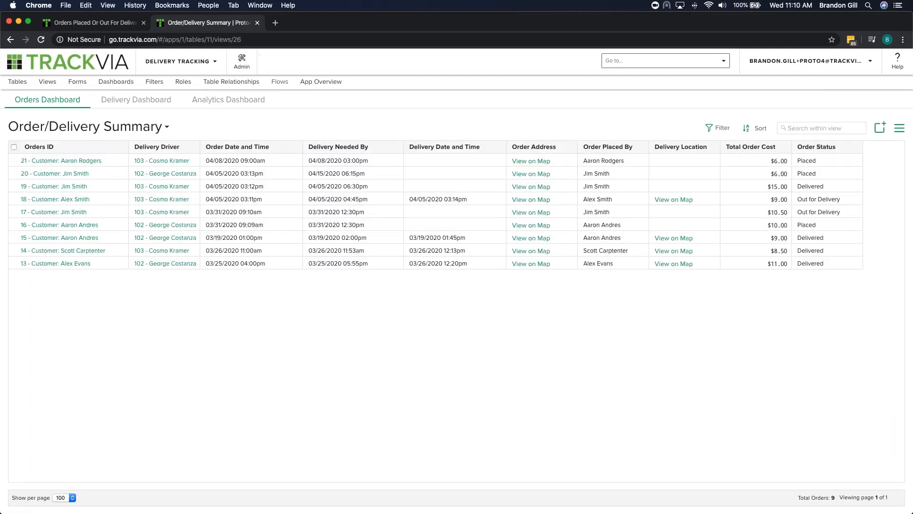
pyautogui.click(89, 23)
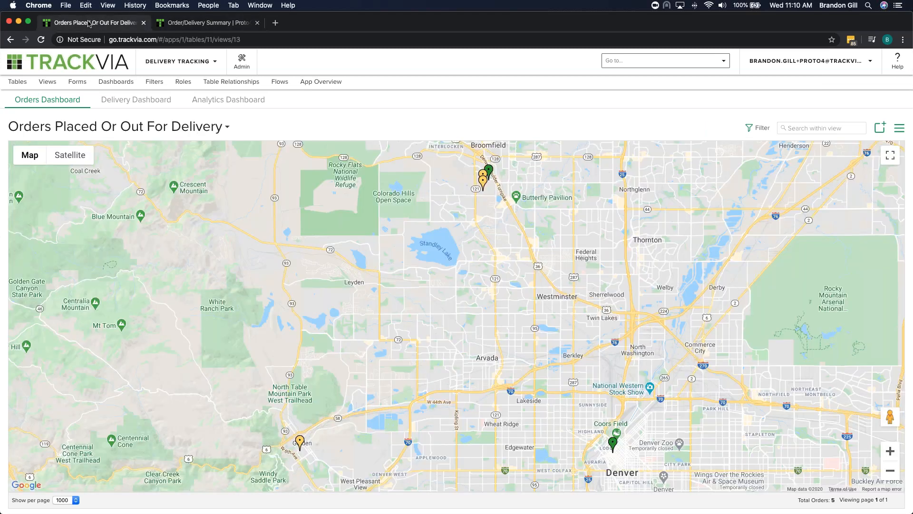
pyautogui.click(65, 105)
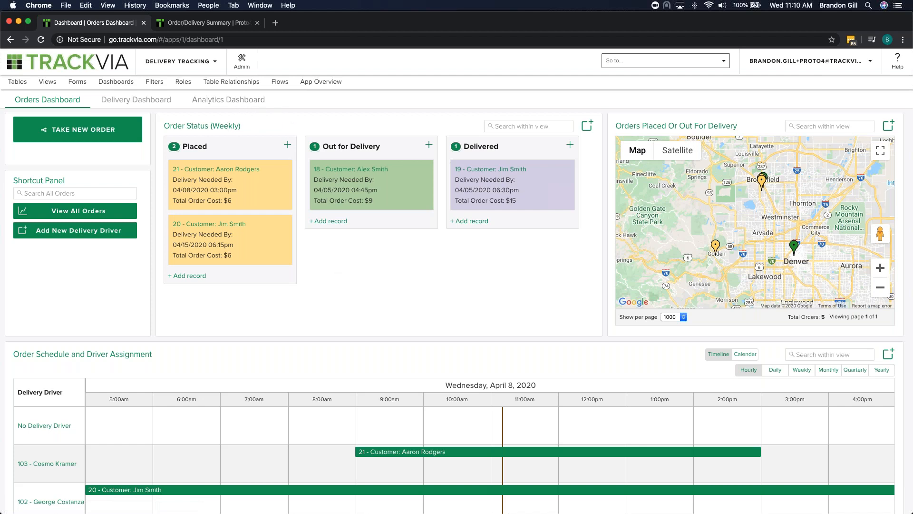
# In the Order Status (Weekly) view, move the Out for Delivery order card to the Delivered lane and back to Out for Delivery.
pyautogui.click(234, 127)
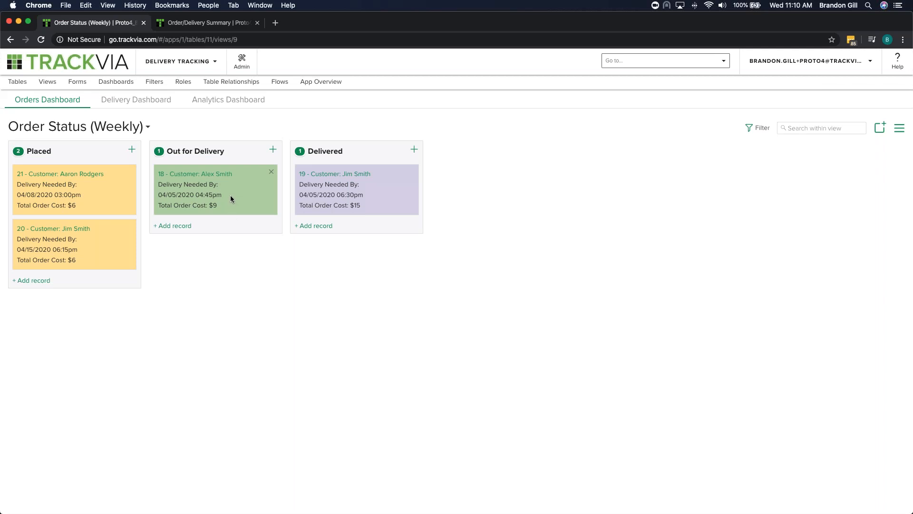
pyautogui.moveTo(228, 195); pyautogui.dragTo(362, 214)
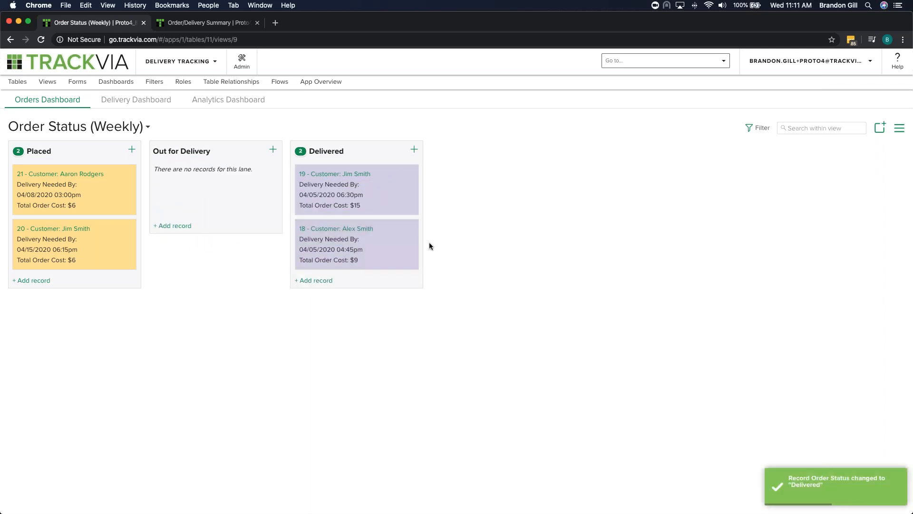
pyautogui.moveTo(399, 248); pyautogui.dragTo(285, 202)
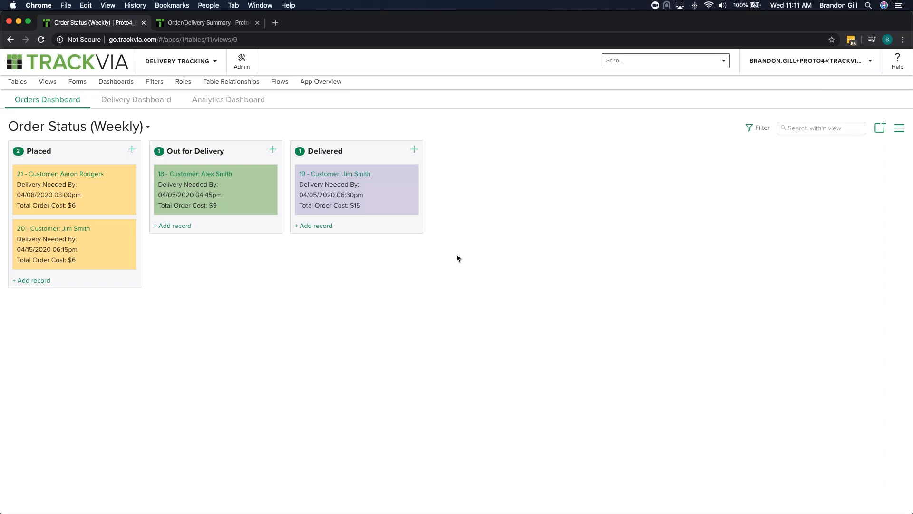
# Create and save a new view named Webinar Lanes from the Order/Delivery Summary view in the other browser tab, keeping the default included fields.
pyautogui.click(205, 24)
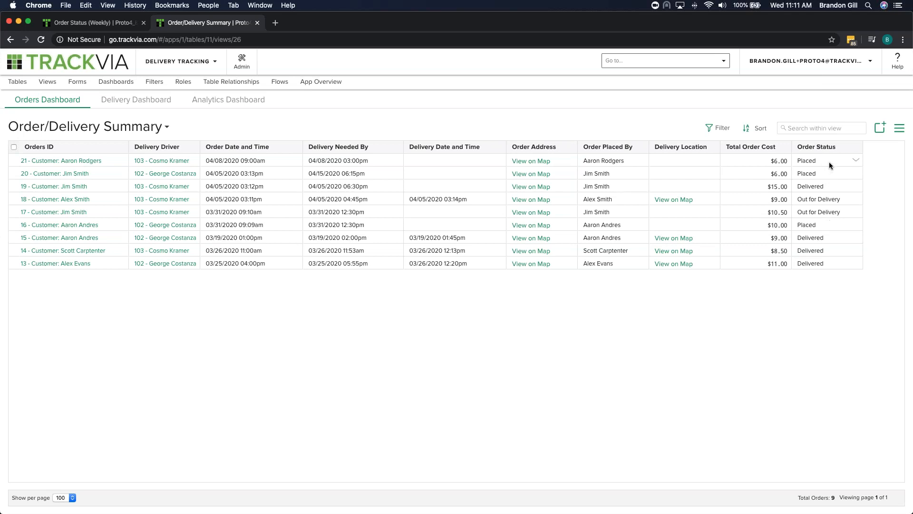
pyautogui.click(899, 128)
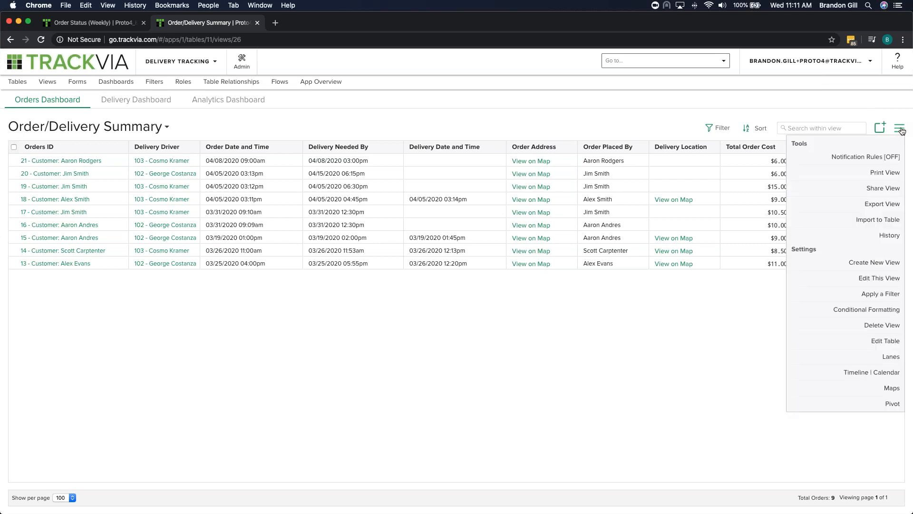
pyautogui.click(882, 263)
pyautogui.tripleClick(370, 85)
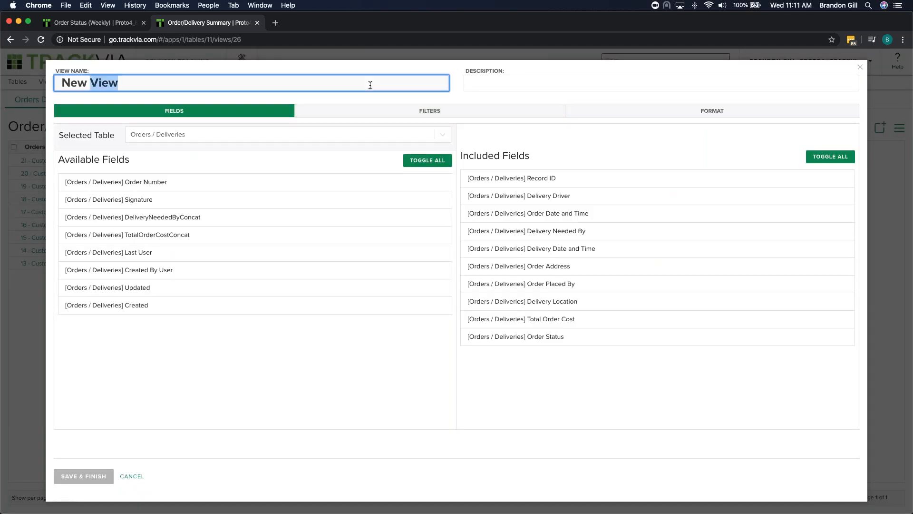
pyautogui.write('Webinar Lanes')
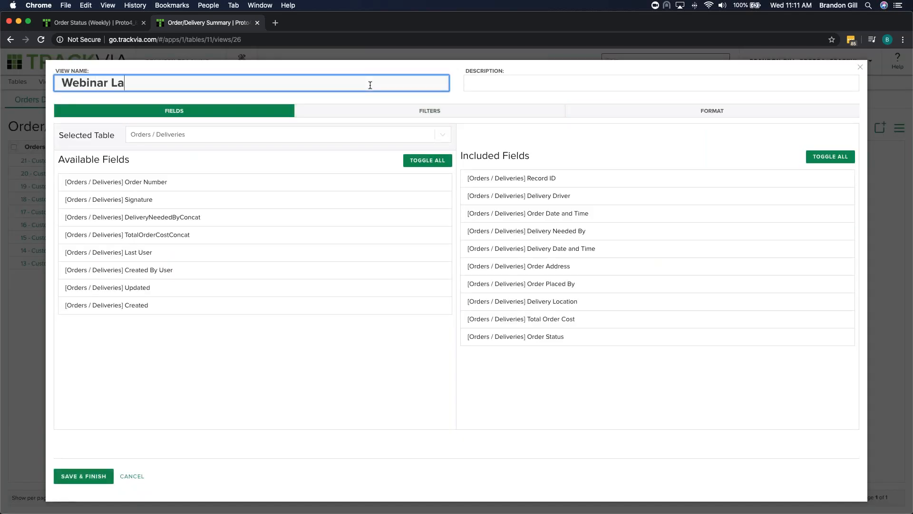
pyautogui.click(97, 475)
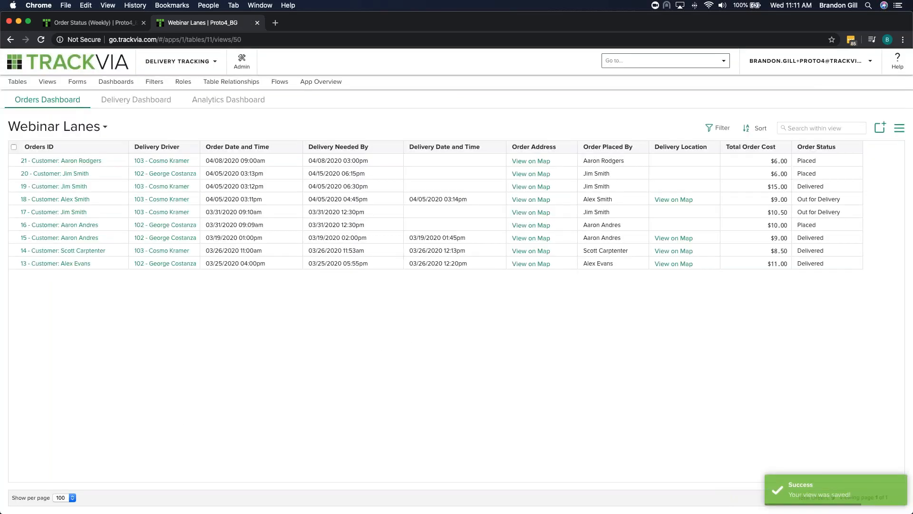
# Set up lanes for the Webinar Lanes view based on Order Status, with Placed, Out for Delivery and Delivered as the lanes.
pyautogui.click(899, 133)
pyautogui.click(879, 361)
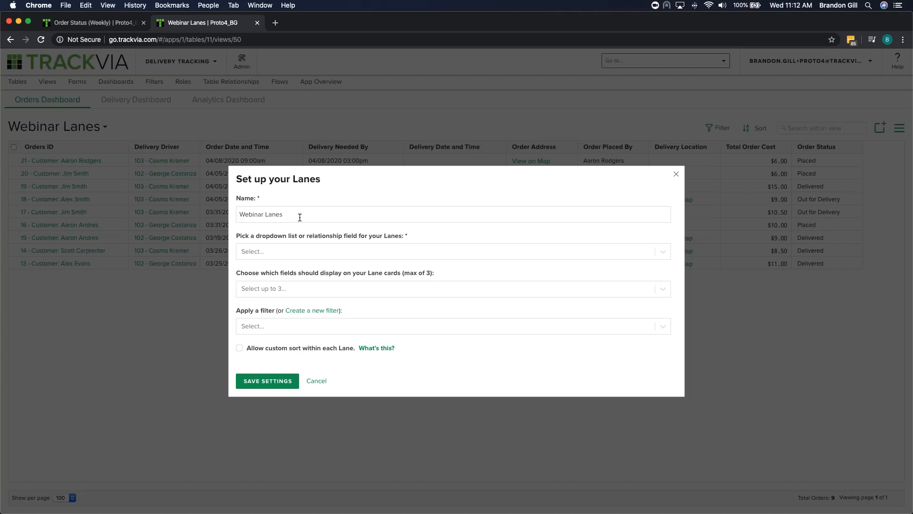
pyautogui.click(381, 257)
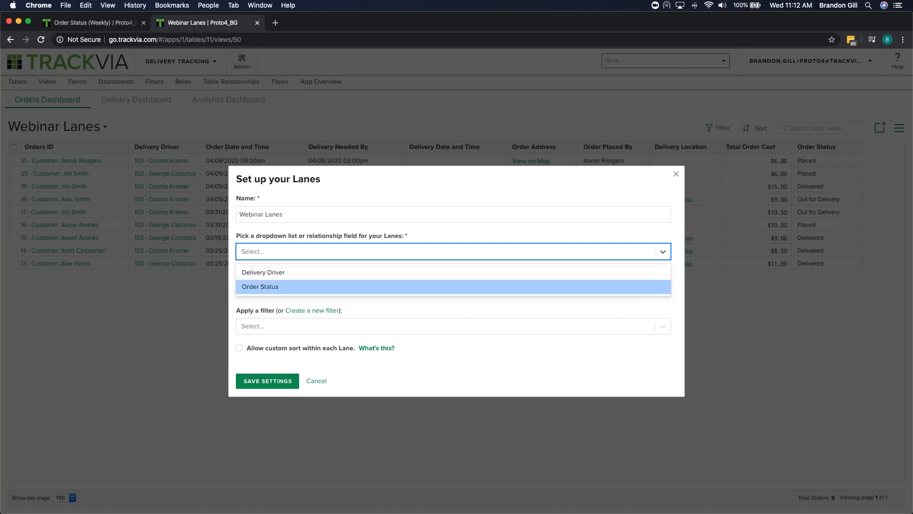
pyautogui.click(293, 288)
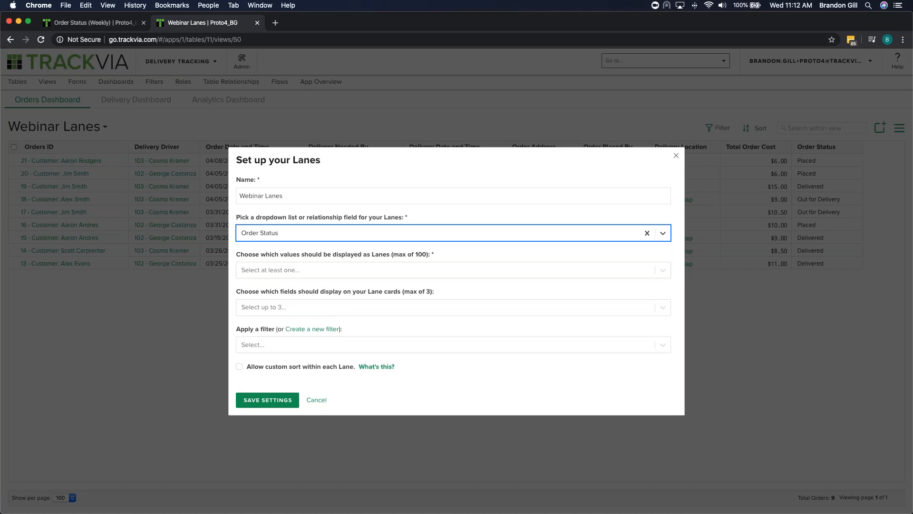
pyautogui.click(328, 273)
pyautogui.click(323, 290)
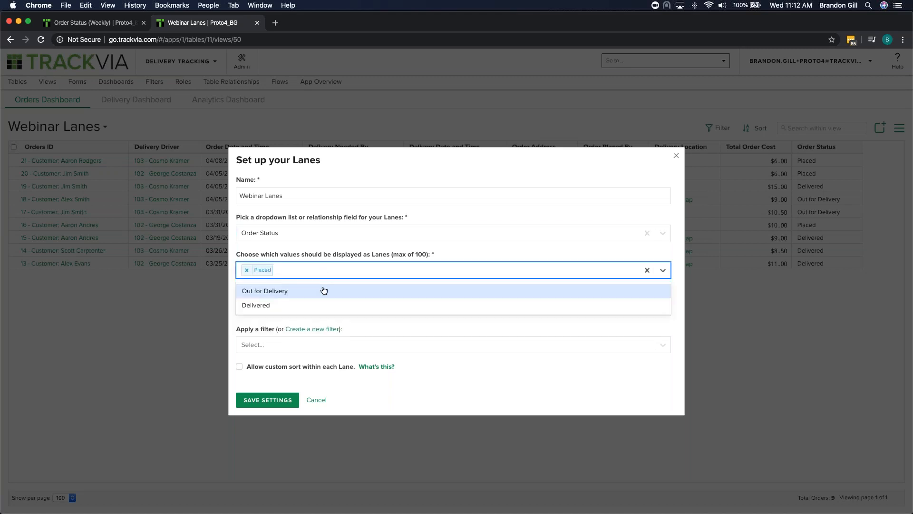
pyautogui.click(323, 290)
pyautogui.click(323, 290)
pyautogui.click(471, 253)
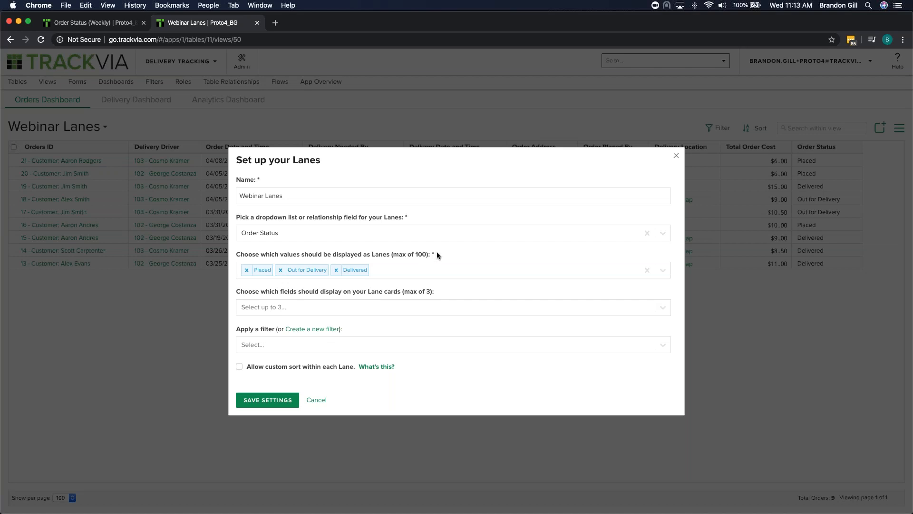
# Show Delivery Driver, Delivery Needed By and Total Order Cost on the lane cards, allow custom sort within each lane, and save the settings.
pyautogui.click(386, 304)
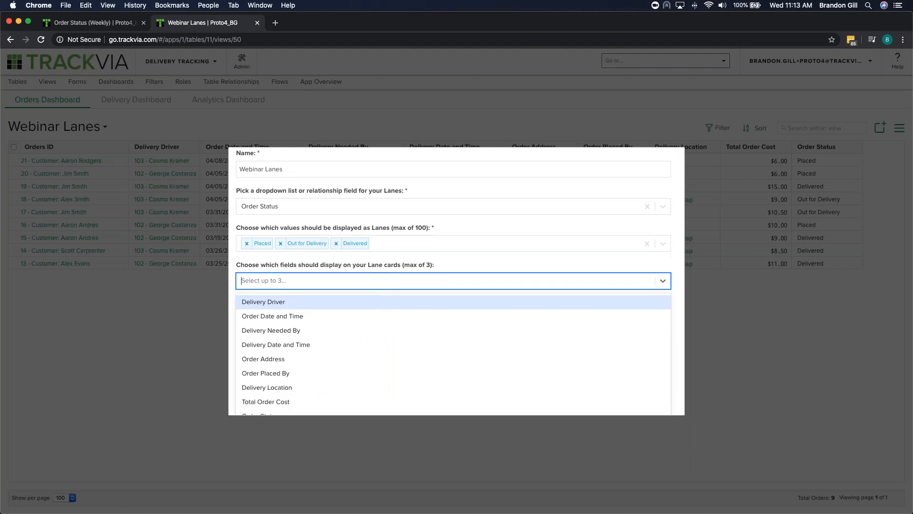
pyautogui.click(384, 304)
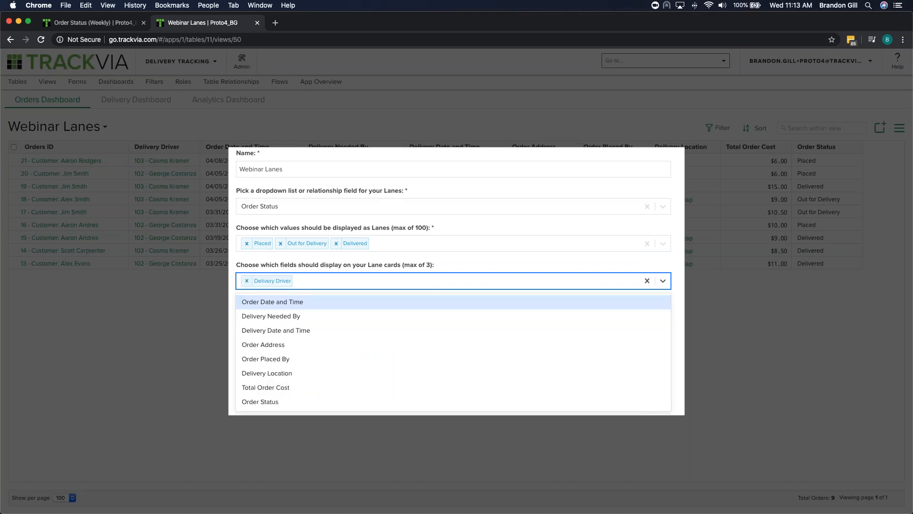
pyautogui.click(382, 322)
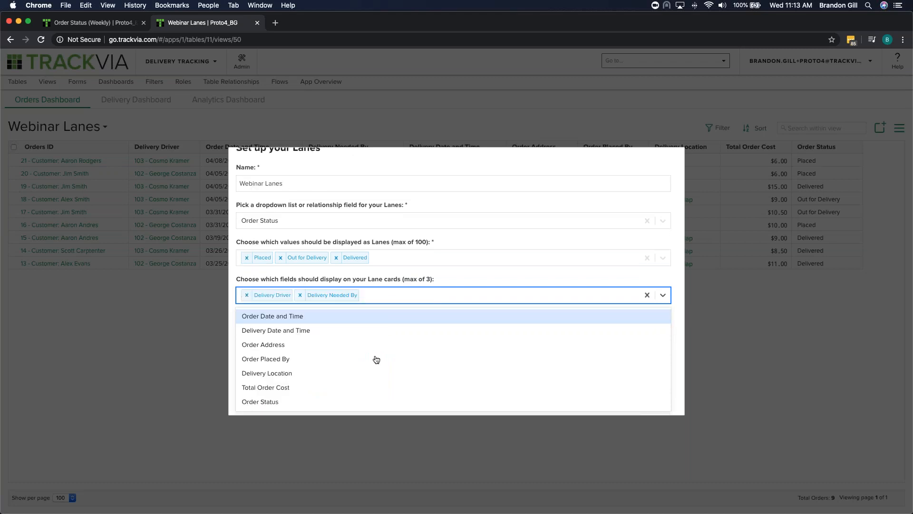
pyautogui.click(373, 388)
pyautogui.click(505, 289)
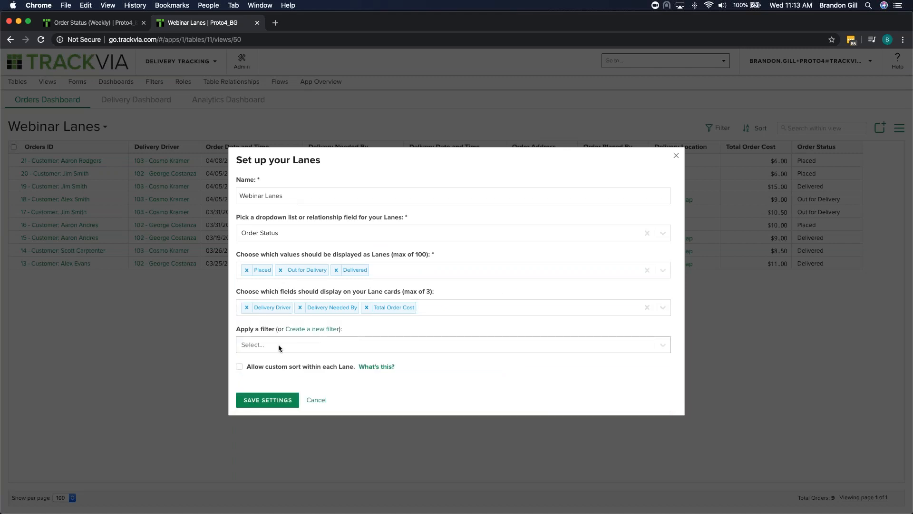
pyautogui.click(241, 367)
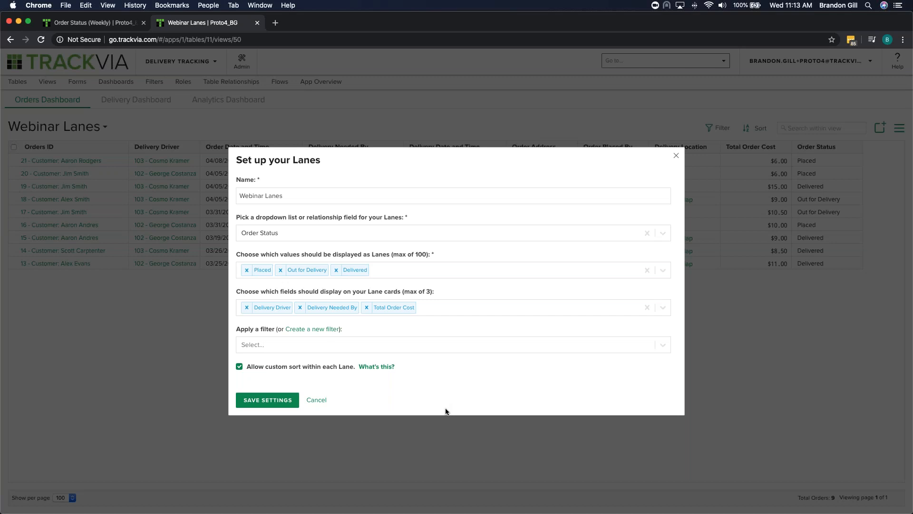
pyautogui.click(289, 398)
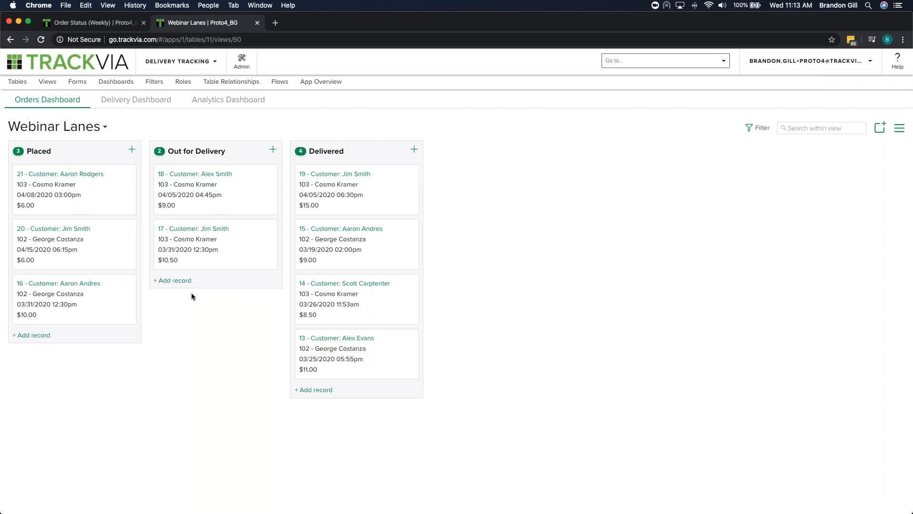
# Return to the Orders Dashboard in the other browser tab and open the Order Schedule and Driver Assignment view.
pyautogui.click(107, 24)
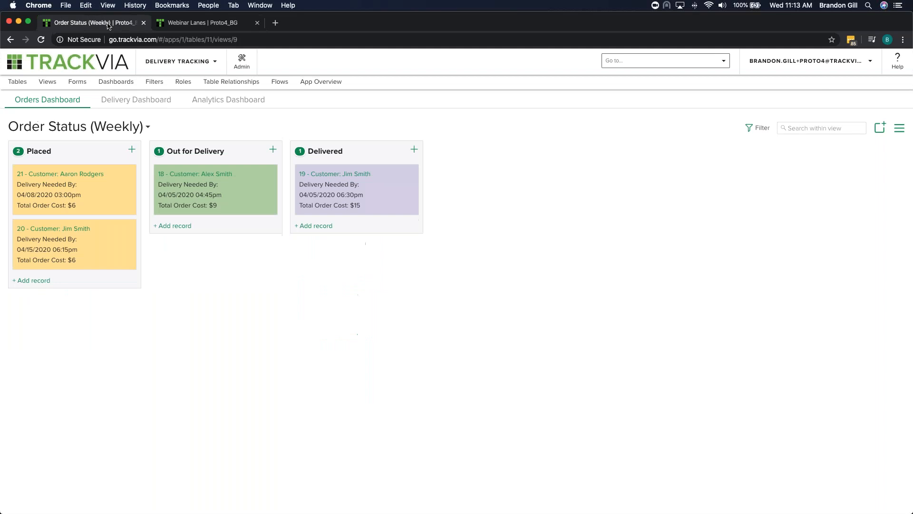
pyautogui.click(48, 99)
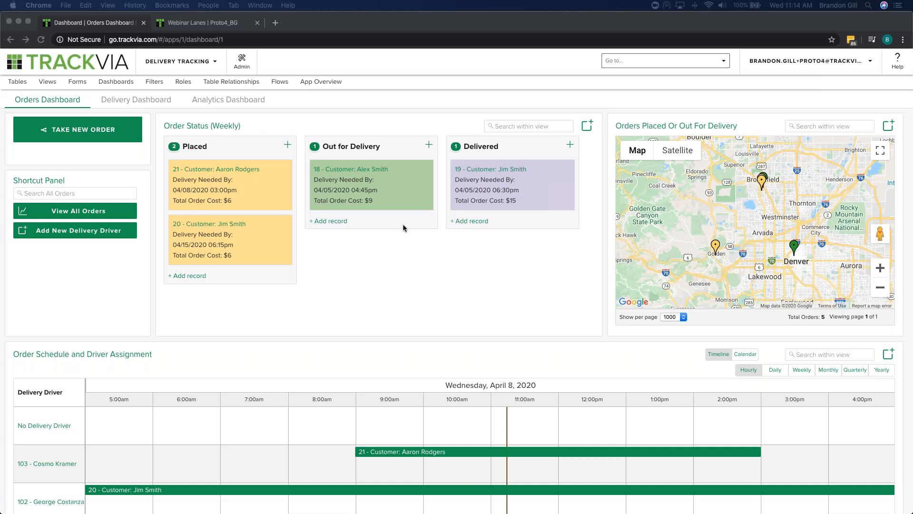
pyautogui.scroll(-2, 403, 224)
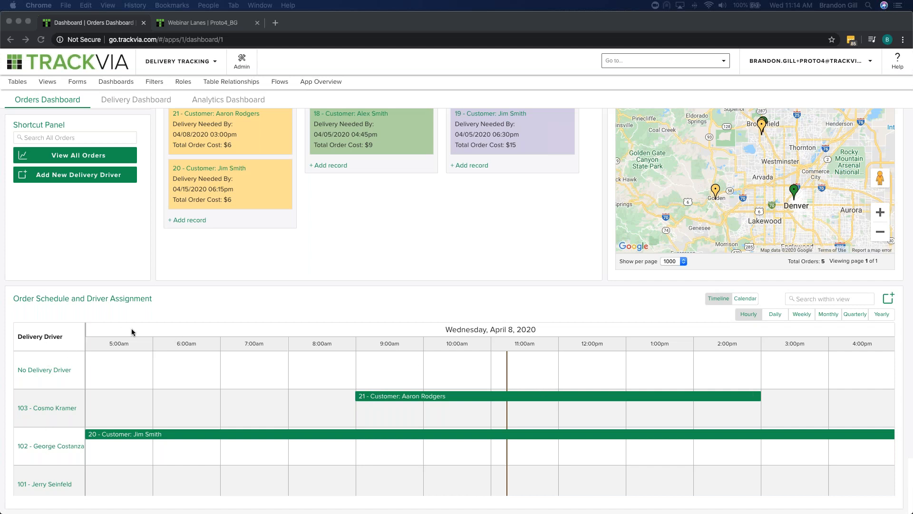
pyautogui.click(137, 301)
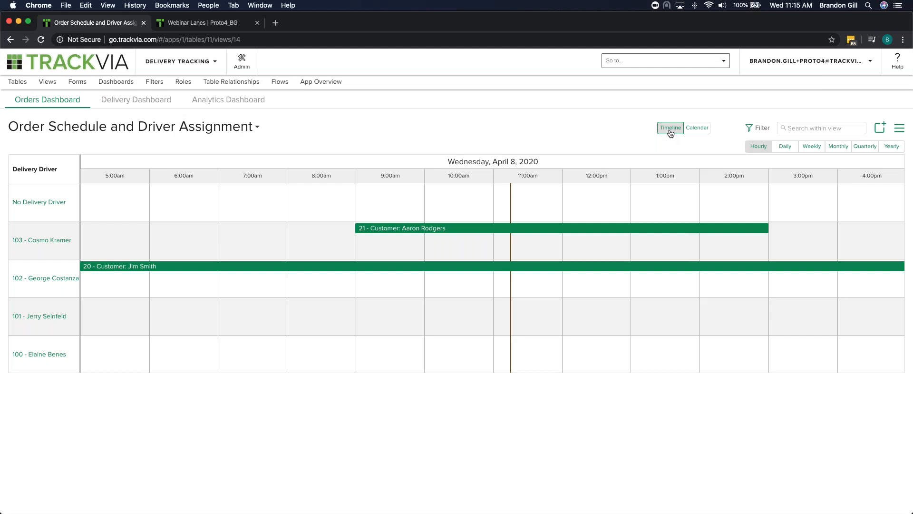
# Examine the order schedule across the hourly driver timeline, switch it to the calendar display, and return to the timeline.
pyautogui.hscroll(-5, 573, 316)
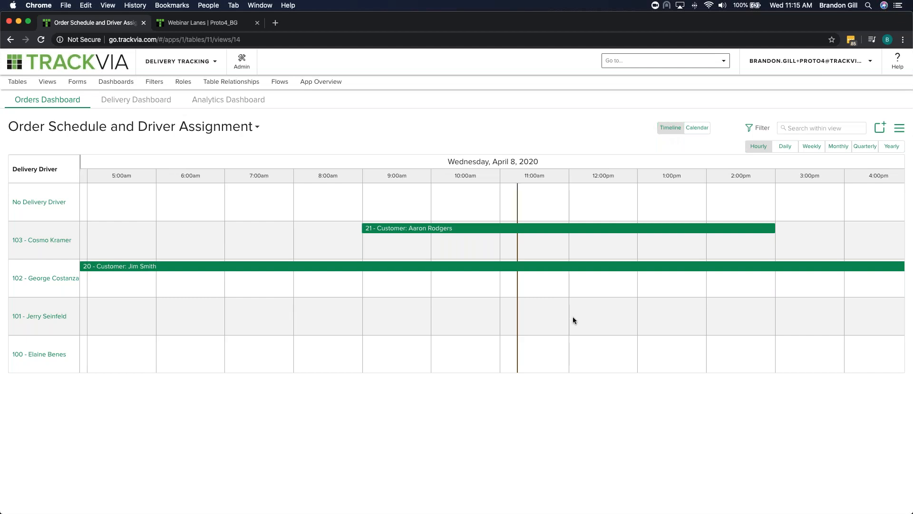
pyautogui.hscroll(6, 572, 318)
pyautogui.rightClick(574, 317)
pyautogui.click(561, 320)
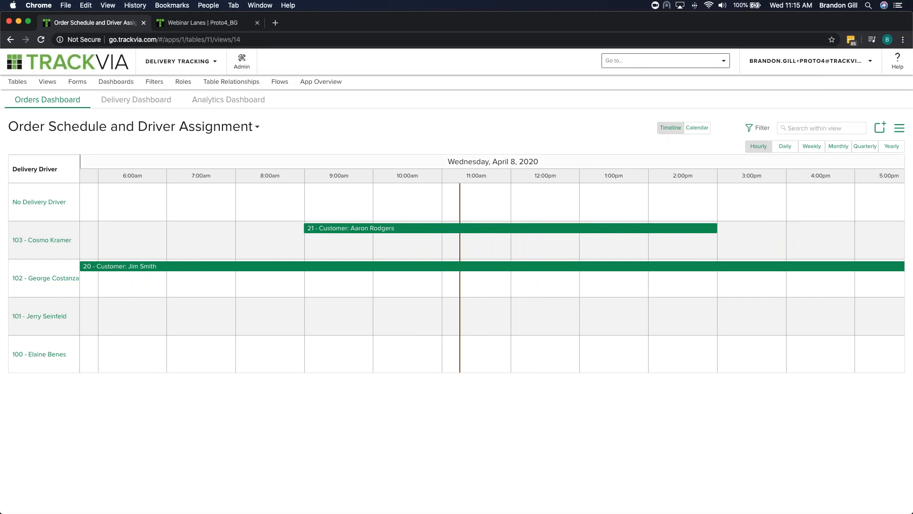
pyautogui.click(707, 133)
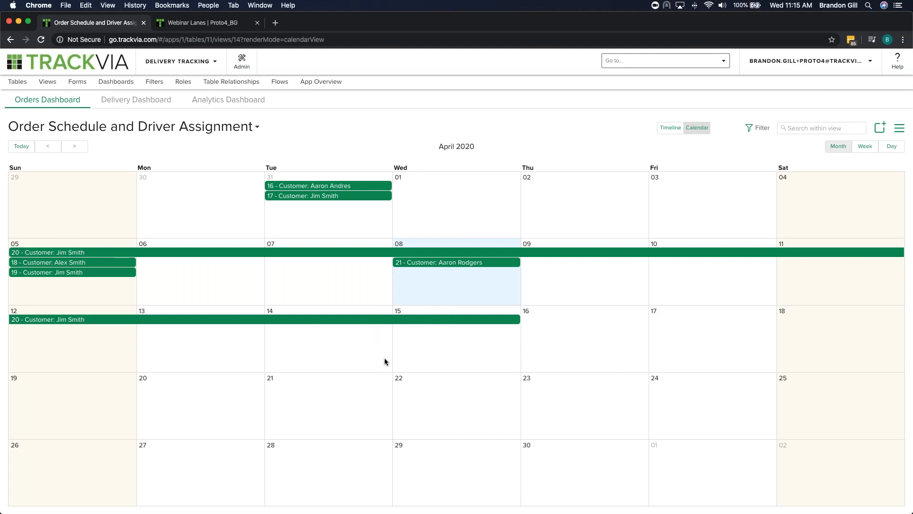
pyautogui.click(671, 128)
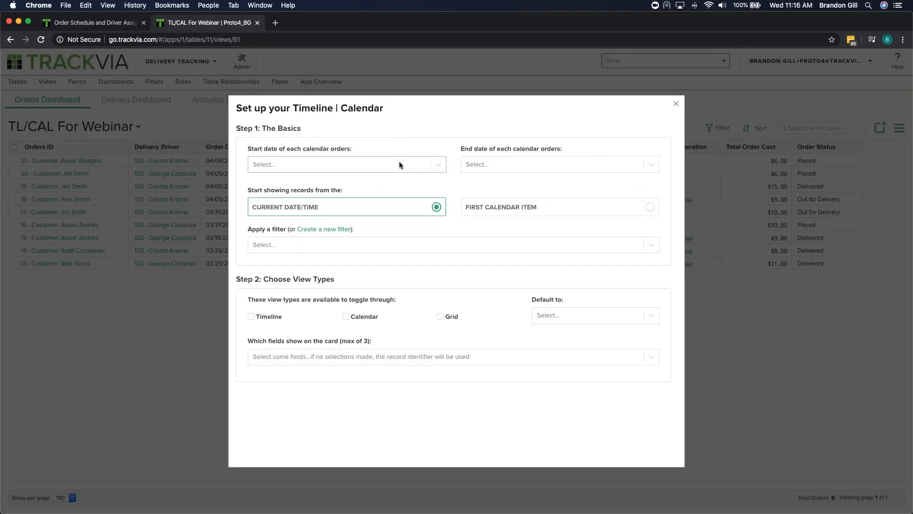
# In the TL/CAL For Webinar timeline and calendar setup, set the start date to Order Date and Time and the end date to Delivery Needed By.
pyautogui.click(426, 164)
pyautogui.click(425, 214)
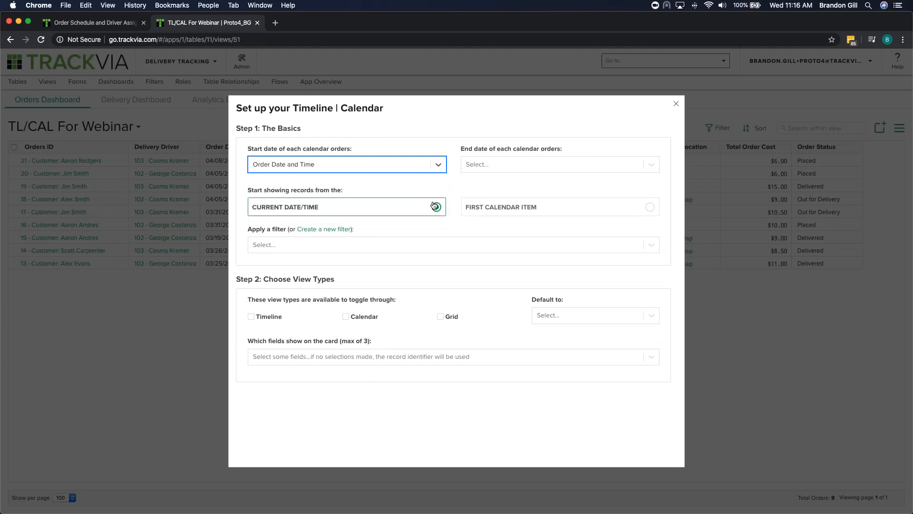
pyautogui.click(561, 168)
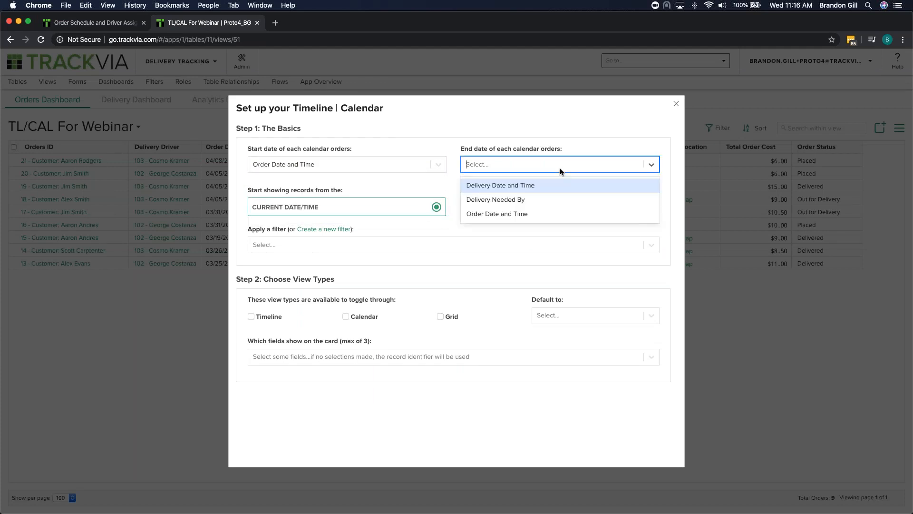
pyautogui.click(559, 200)
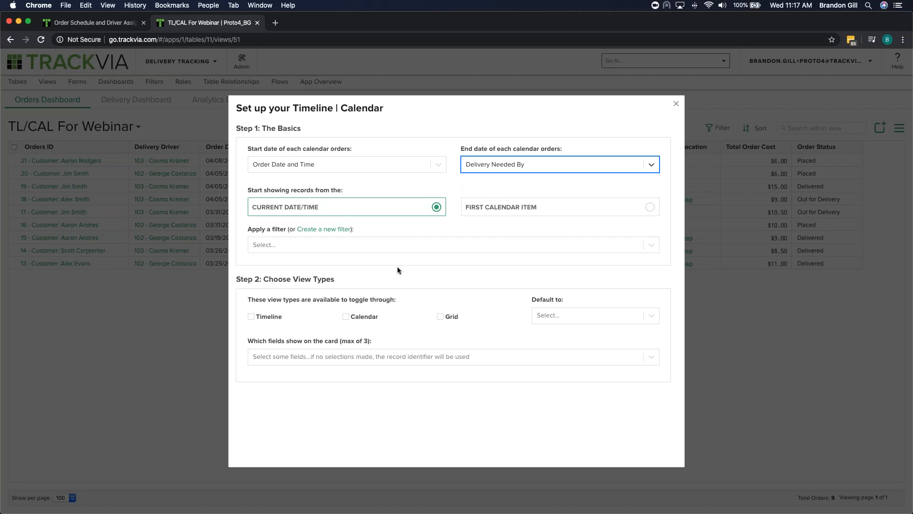
# Make the Timeline and Calendar view types available to toggle through, and set the default to Calendar.
pyautogui.scroll(-1, 398, 273)
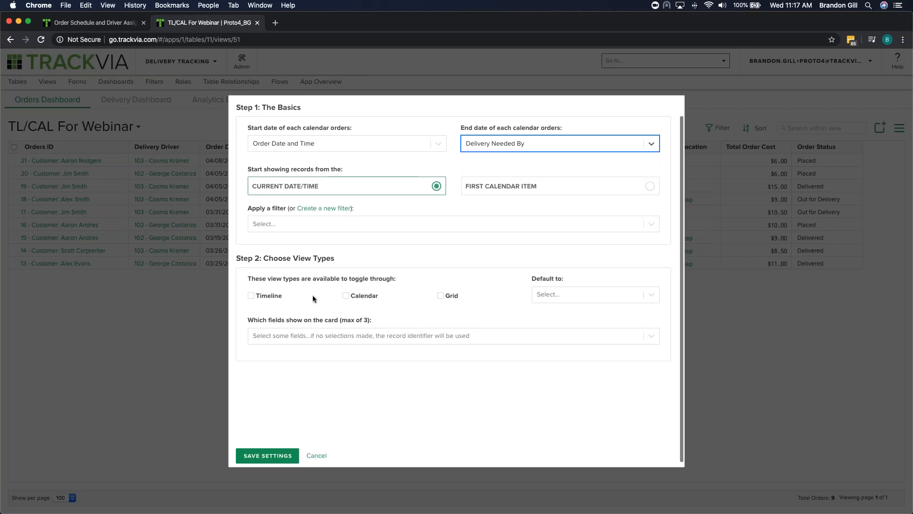
pyautogui.click(345, 296)
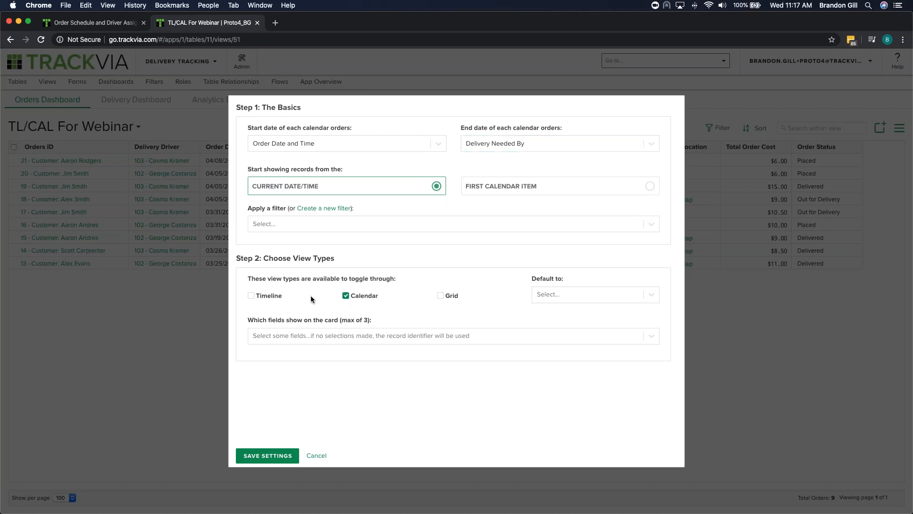
pyautogui.click(346, 296)
pyautogui.click(264, 295)
pyautogui.click(346, 297)
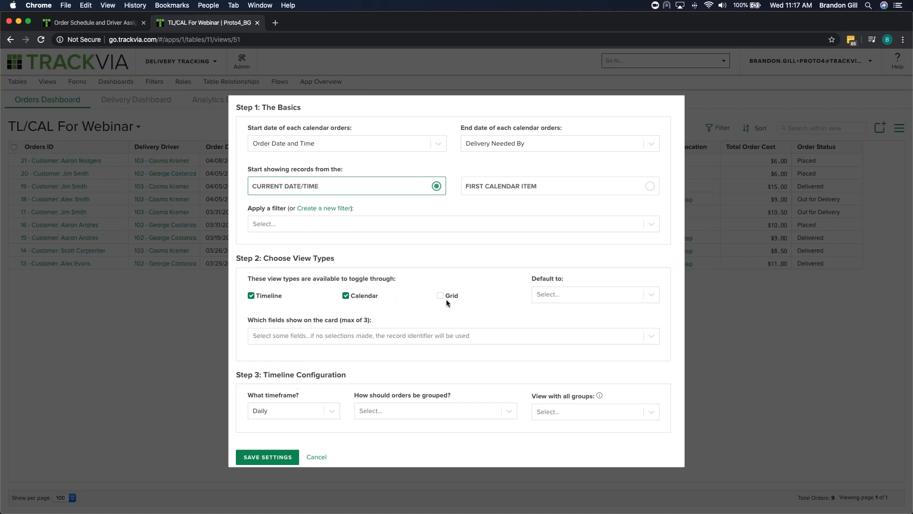
pyautogui.click(570, 292)
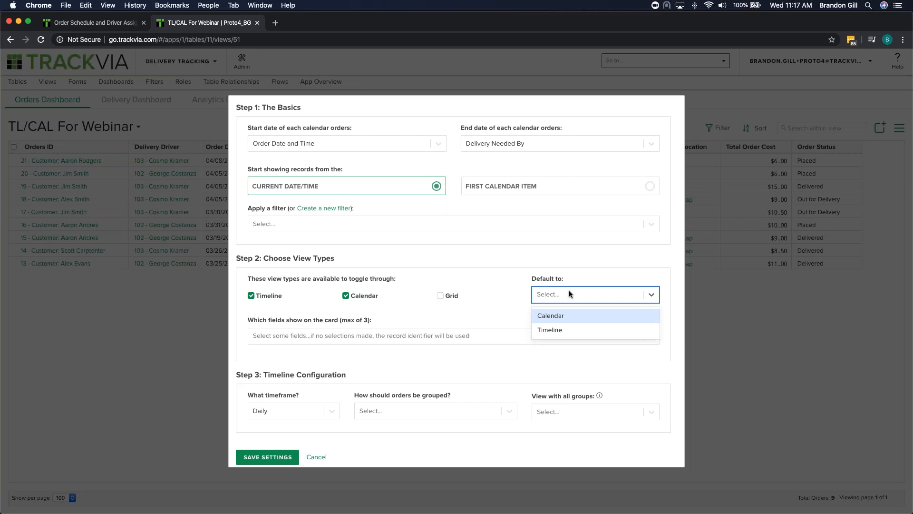
pyautogui.click(574, 319)
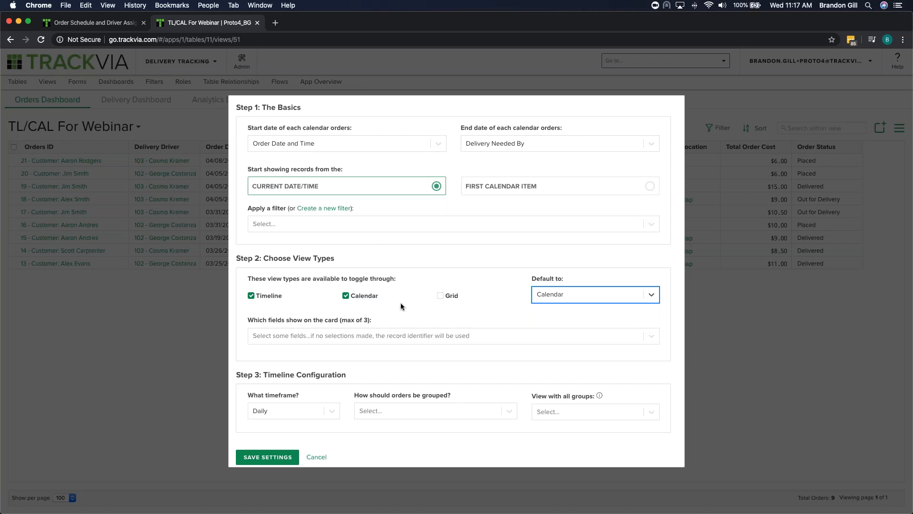
# Show the Delivery Driver, Order Date and Time, and Total Order Cost fields on each card.
pyautogui.scroll(-1, 401, 302)
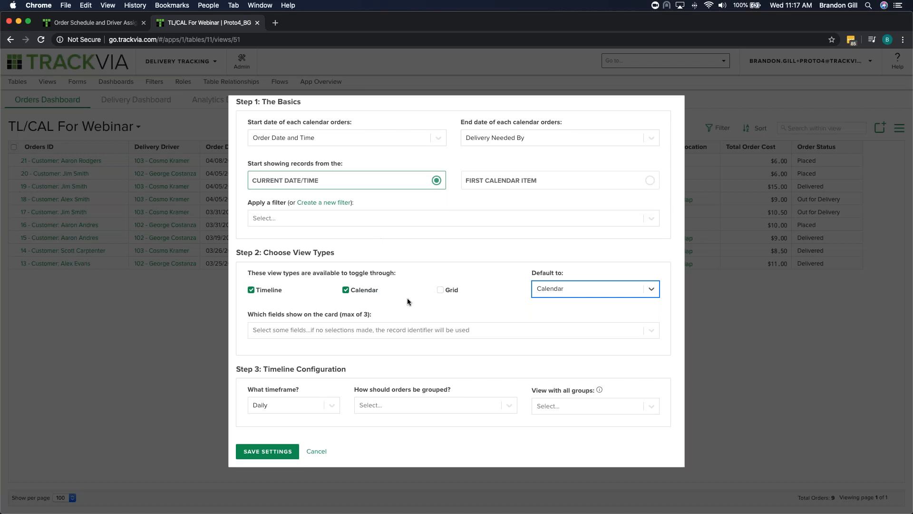
pyautogui.click(407, 326)
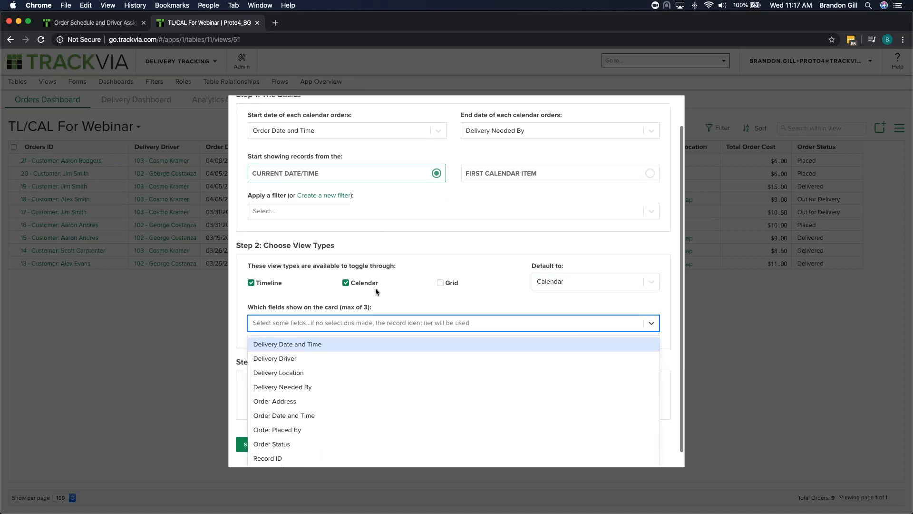
pyautogui.scroll(-3, 375, 289)
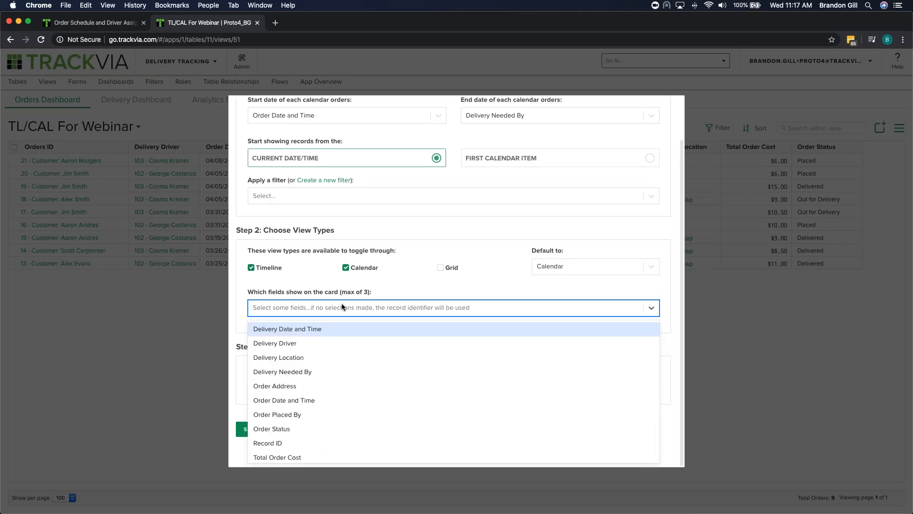
pyautogui.click(323, 347)
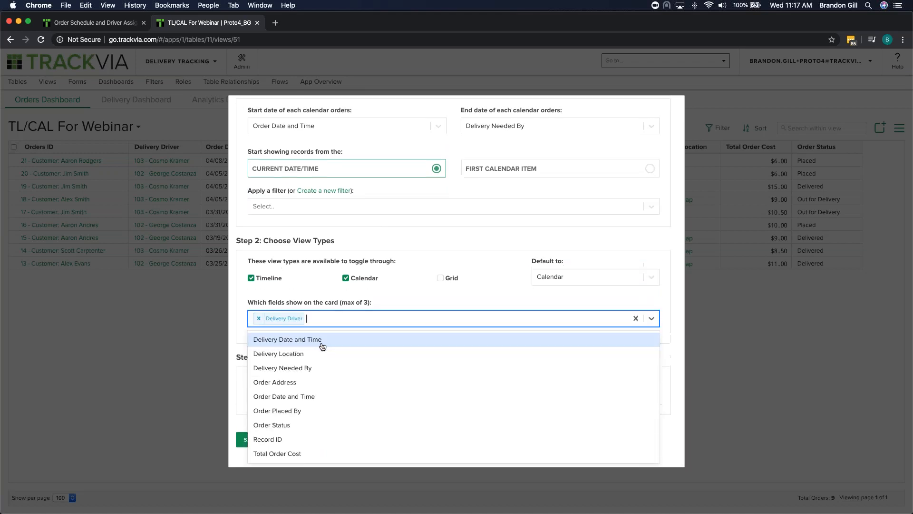
pyautogui.click(326, 395)
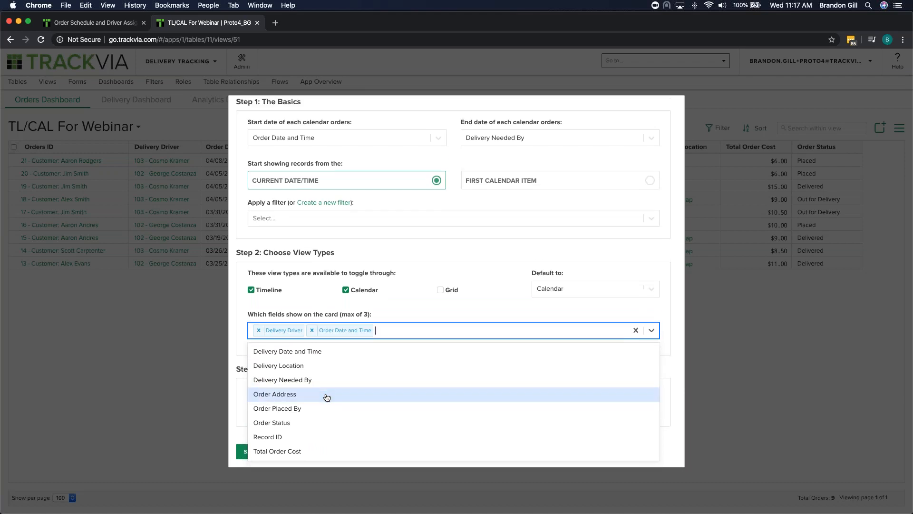
pyautogui.click(332, 450)
pyautogui.click(422, 288)
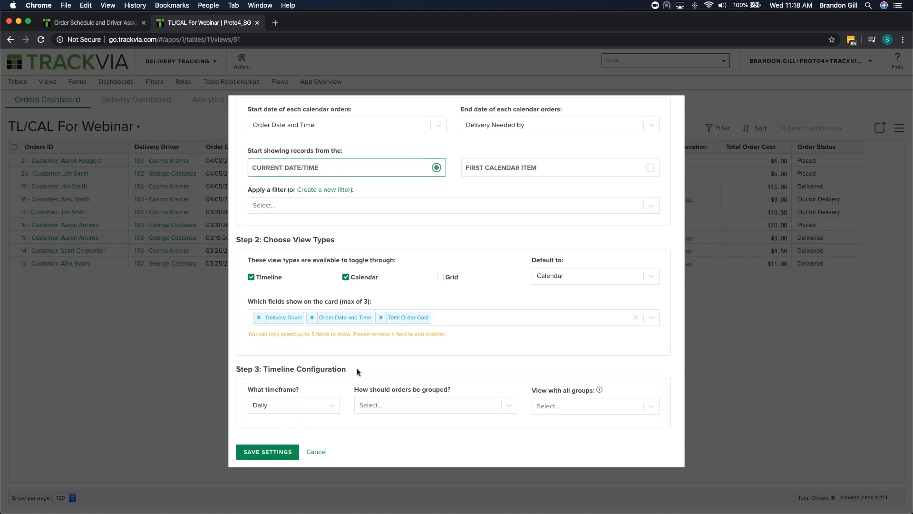
# Review the timeline's timeframe choices and select Daily.
pyautogui.scroll(-1, 357, 372)
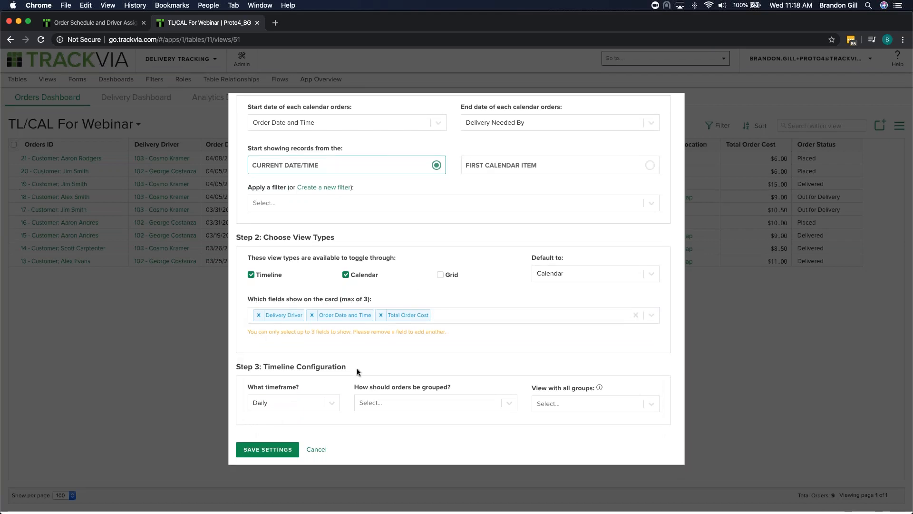
pyautogui.click(290, 402)
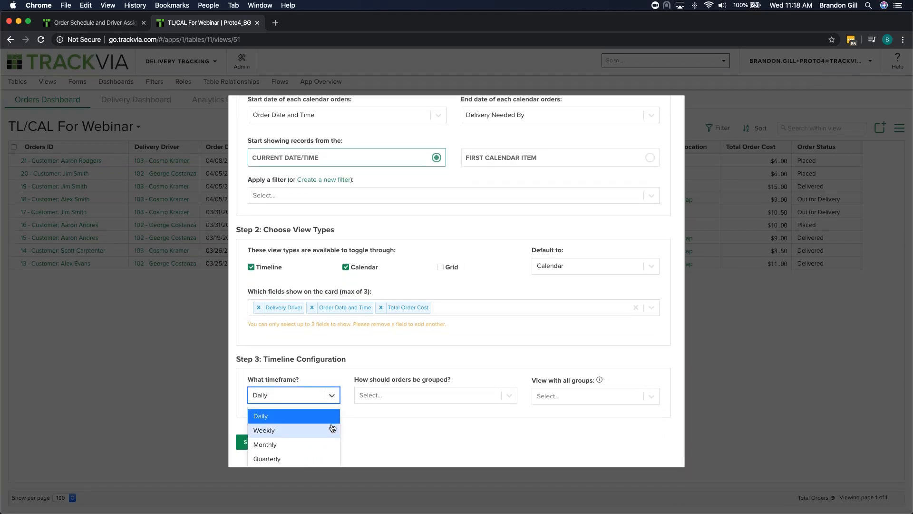
pyautogui.scroll(-2, 365, 427)
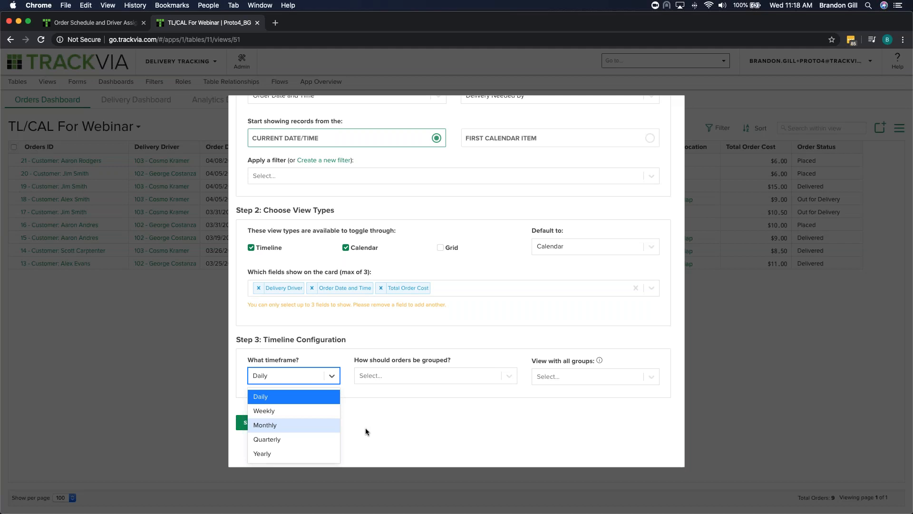
pyautogui.press('Up')
pyautogui.press('Up')
pyautogui.press('Return')
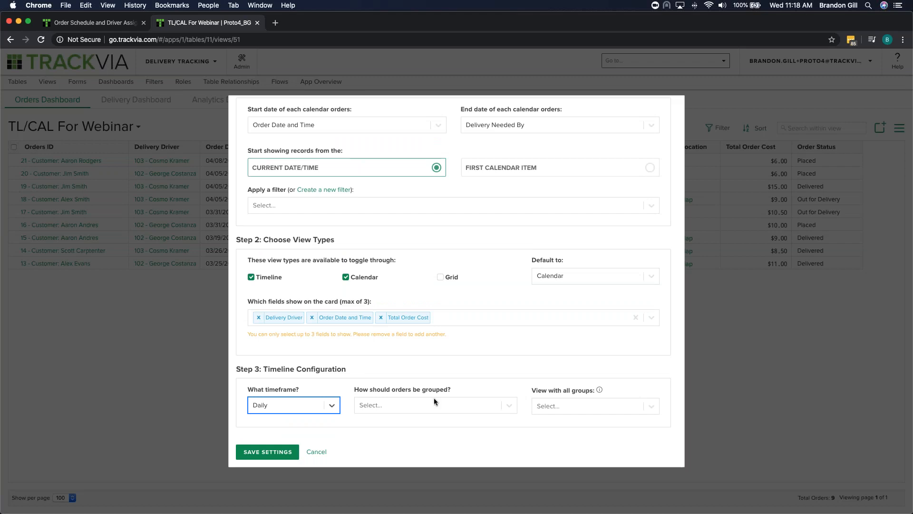
# Group the timeline orders by Delivery Driver using the Delivery Drivers Only view for all groups, and save the settings.
pyautogui.click(462, 404)
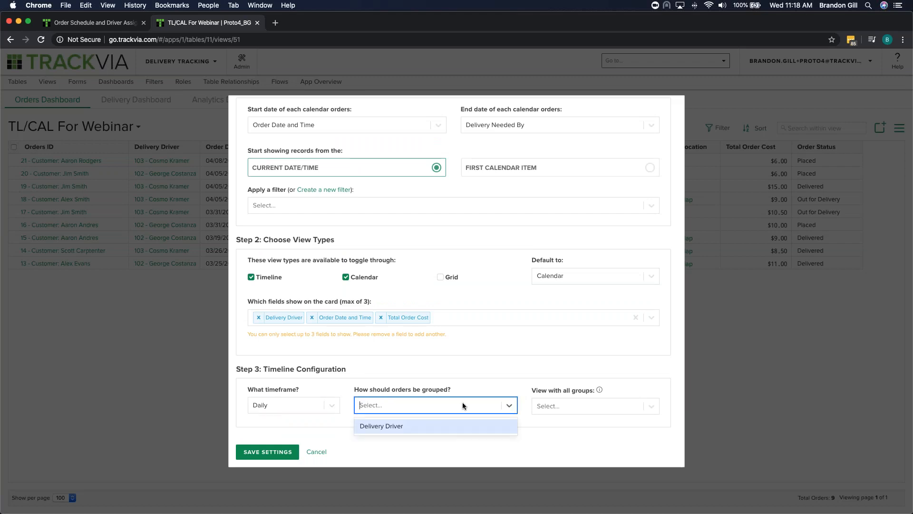
pyautogui.click(464, 428)
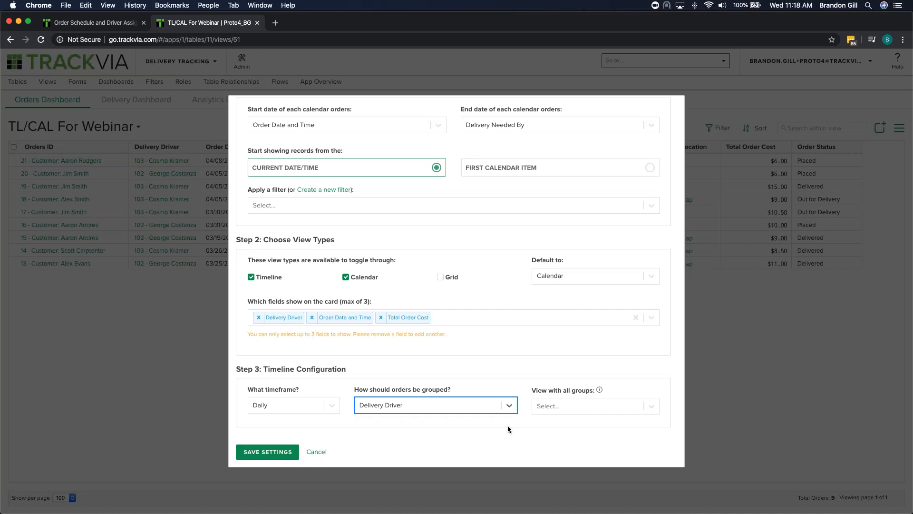
pyautogui.click(571, 405)
pyautogui.click(569, 426)
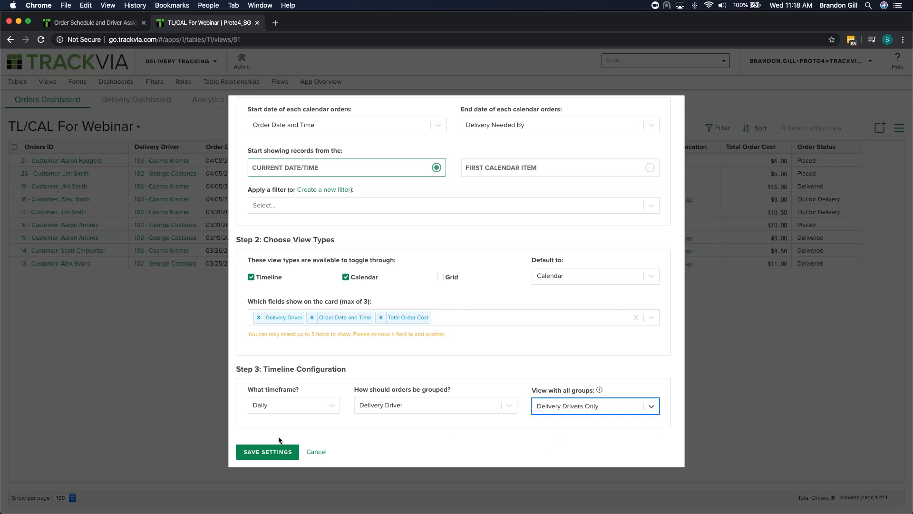
pyautogui.click(274, 451)
pyautogui.click(274, 450)
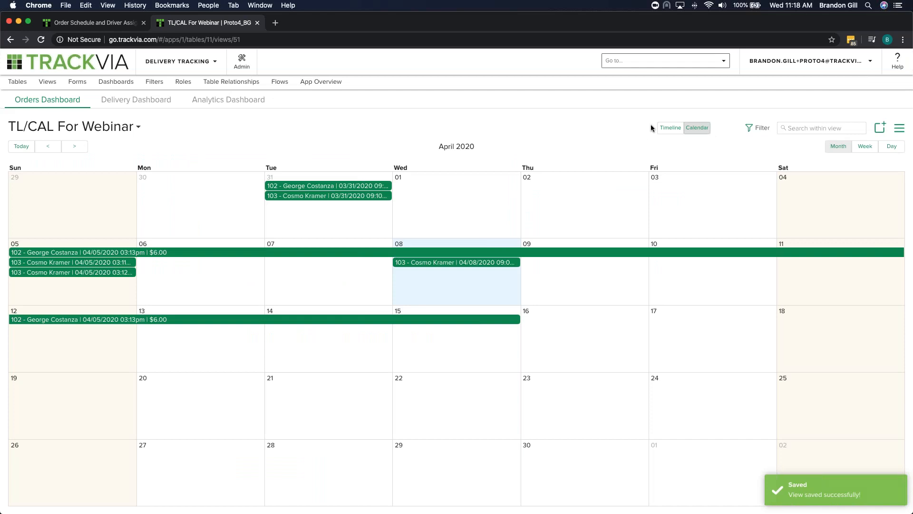
# Switch the saved view to its timeline display and reassign driver 103's April 8 order to driver 101.
pyautogui.click(676, 132)
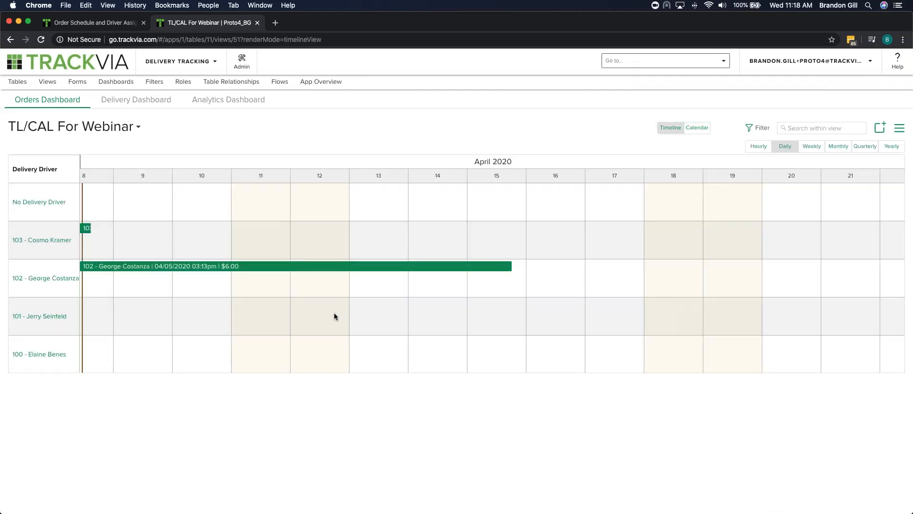
pyautogui.moveTo(153, 232); pyautogui.dragTo(157, 309)
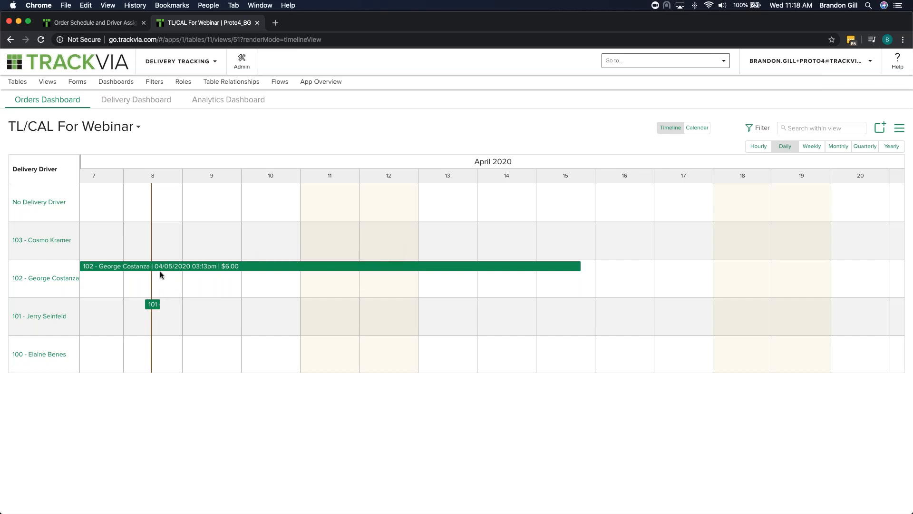
# Open the Order/Delivery Summary view of the Orders / Deliveries table.
pyautogui.click(47, 81)
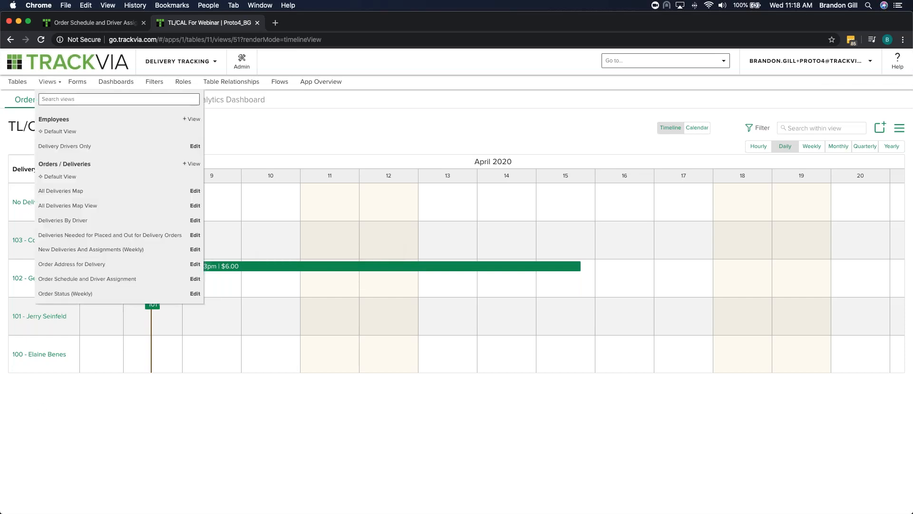
pyautogui.scroll(-3, 112, 196)
pyautogui.click(71, 237)
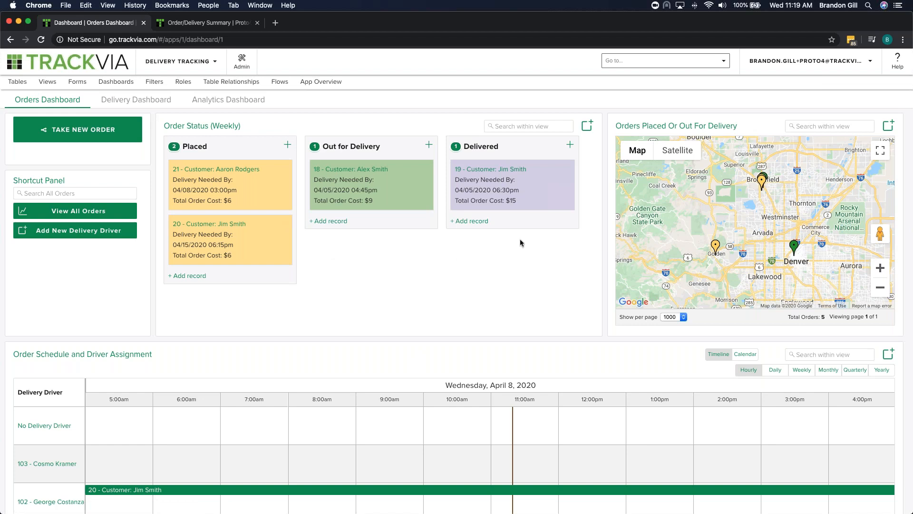
# Look over the Orders Dashboard in the other browser tab and the charts on the Analytics Dashboard.
pyautogui.scroll(-3, 520, 243)
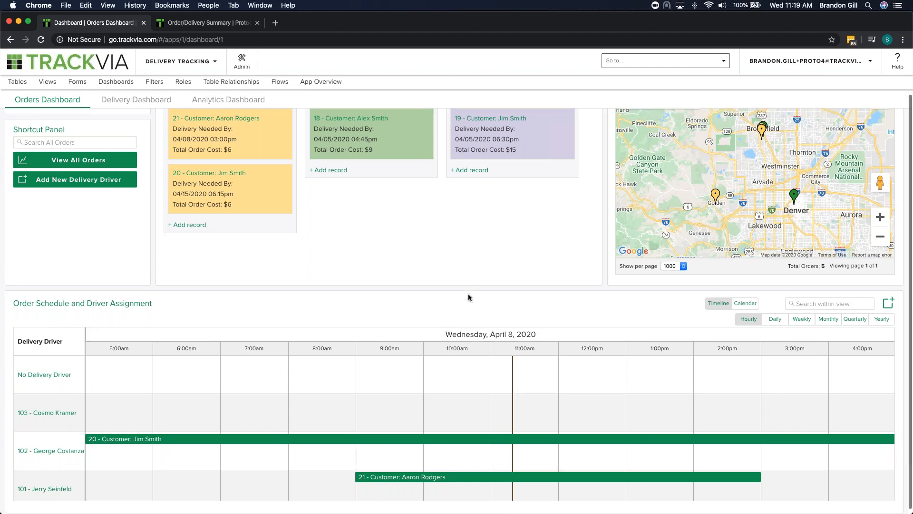
pyautogui.scroll(1, 468, 295)
pyautogui.scroll(3, 468, 297)
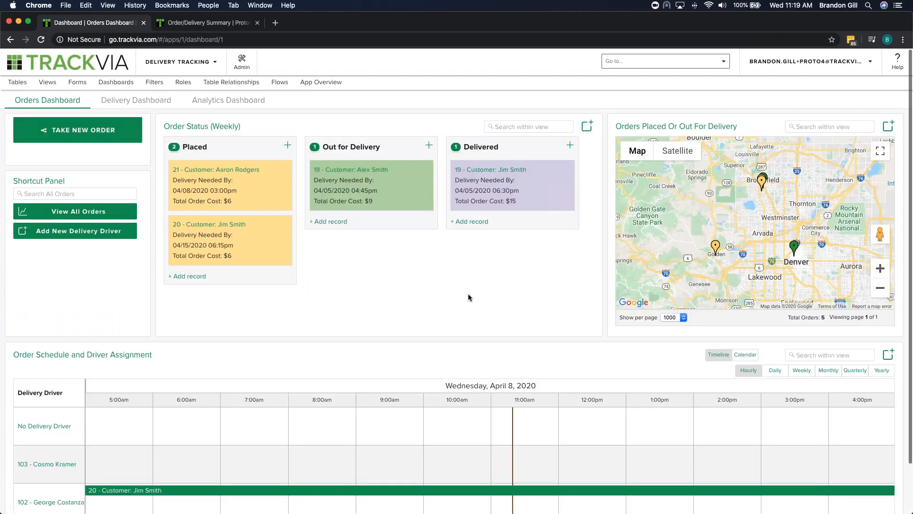
pyautogui.click(226, 104)
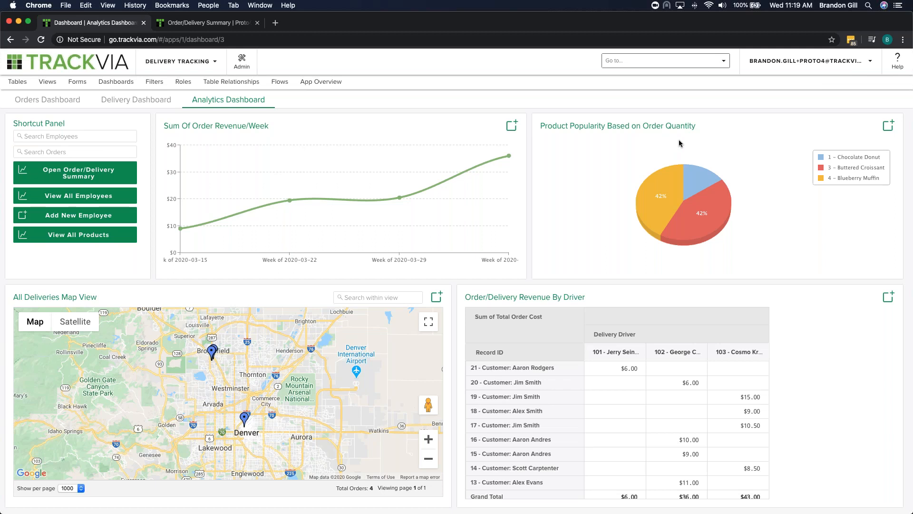
pyautogui.moveTo(678, 210)
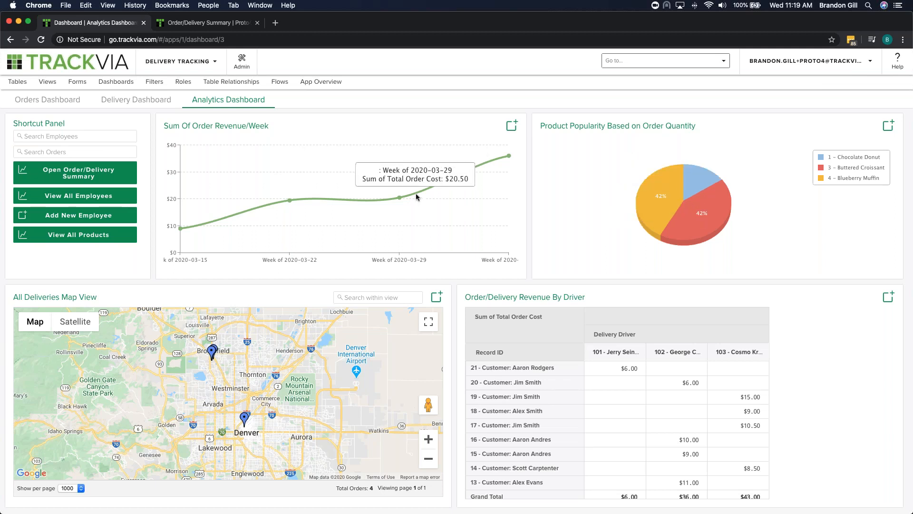
# Open the Sum Of Order Revenue/Week view, examine the chart types in its format settings, and cancel the edit.
pyautogui.click(250, 128)
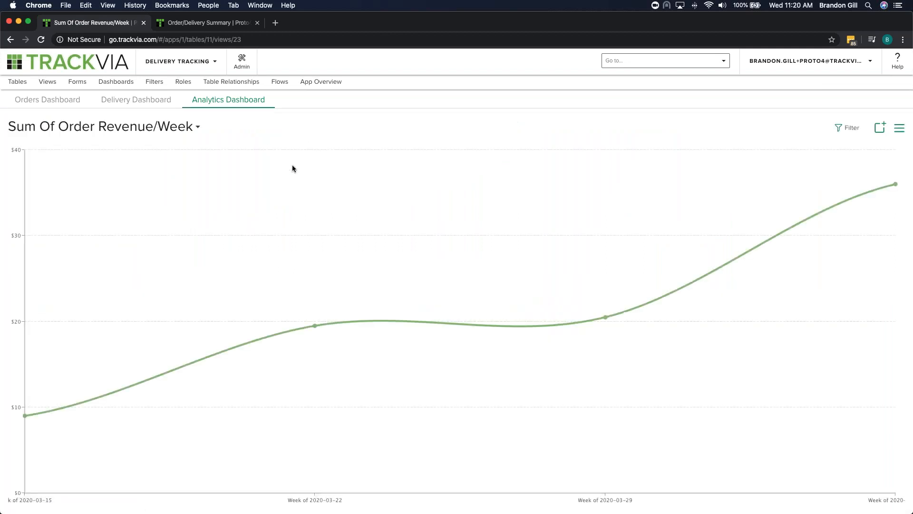
pyautogui.click(901, 133)
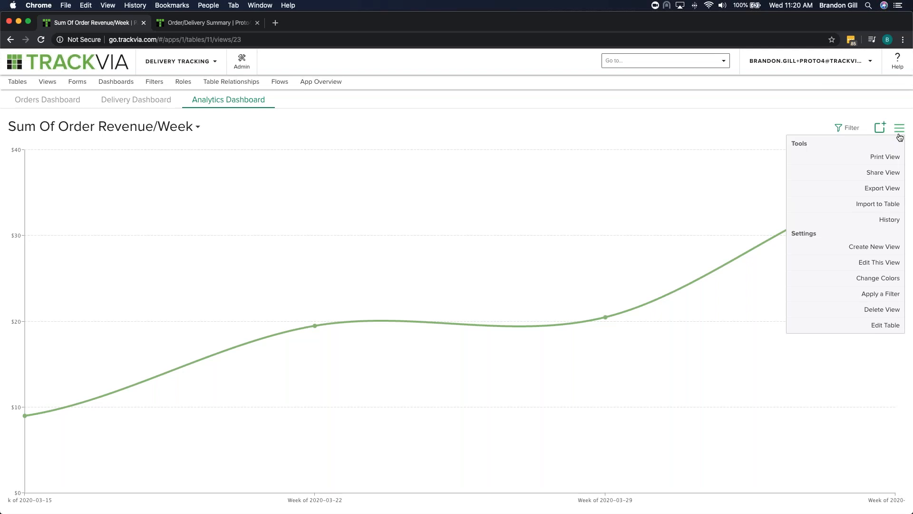
pyautogui.click(891, 266)
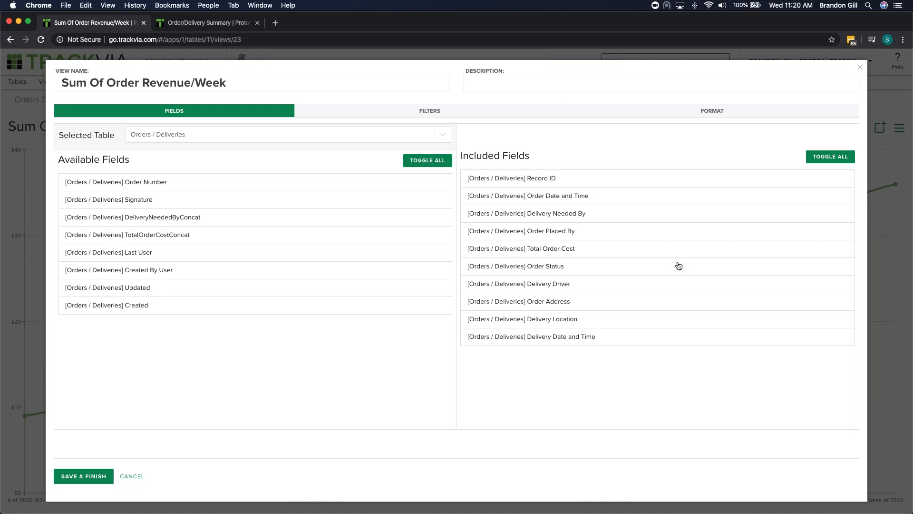
pyautogui.click(689, 119)
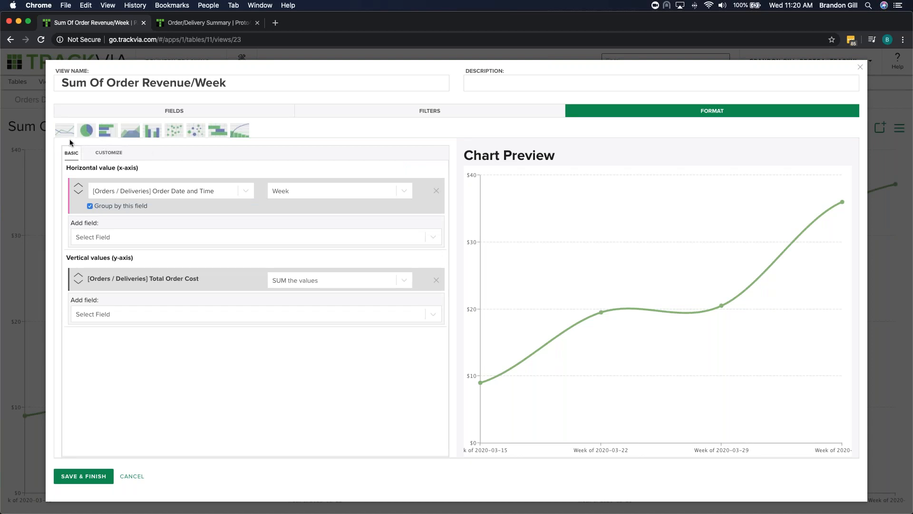
pyautogui.moveTo(66, 134)
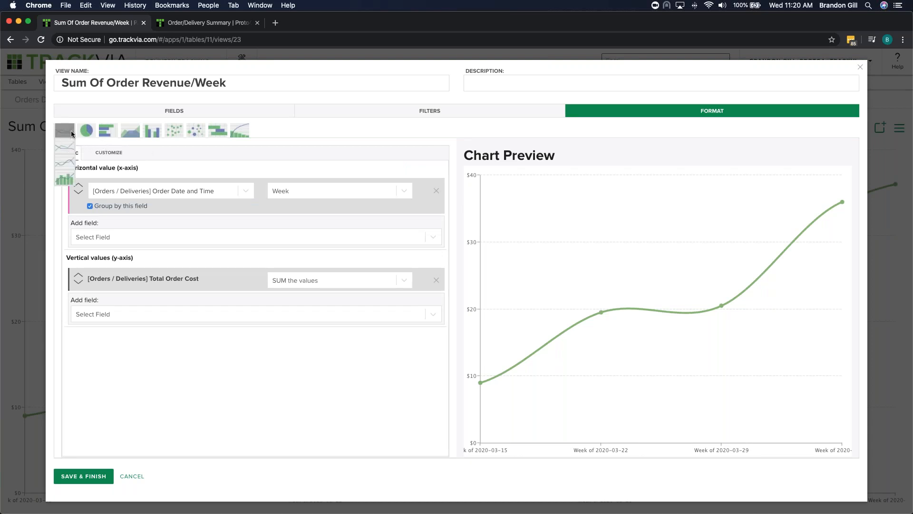
pyautogui.moveTo(108, 134)
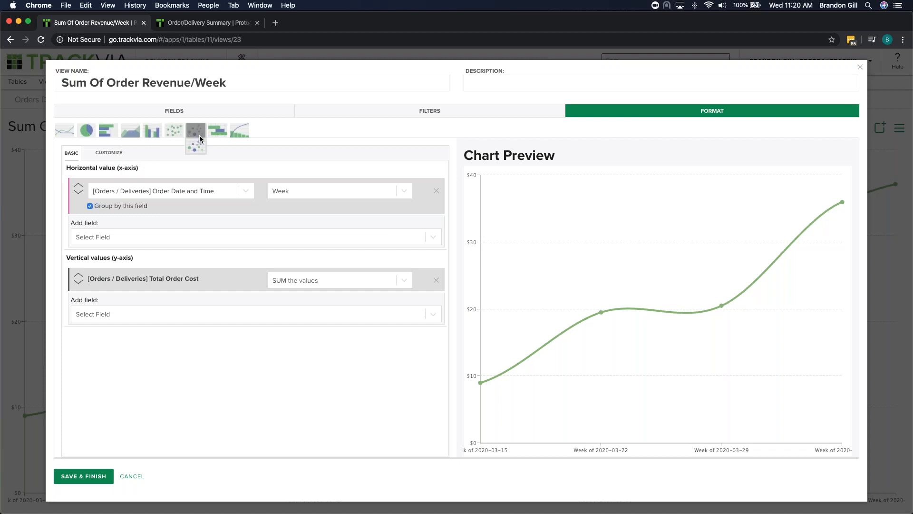
pyautogui.moveTo(214, 139)
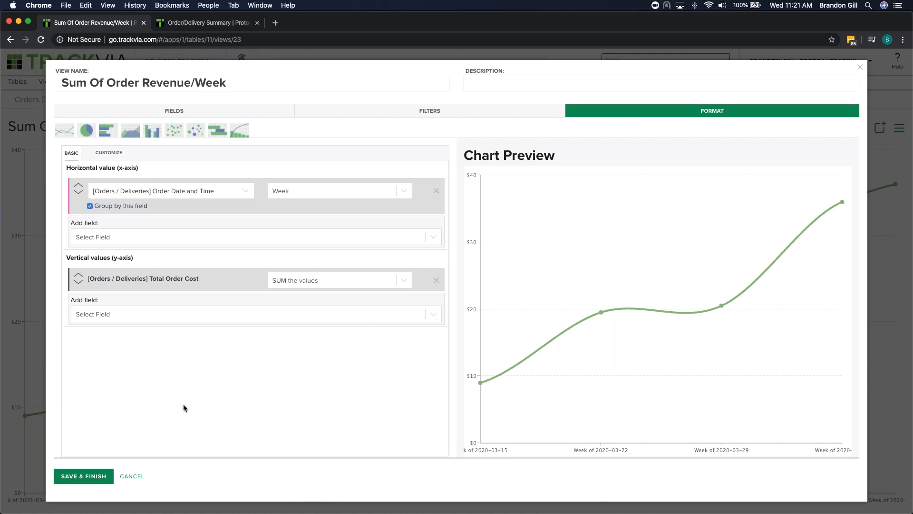
pyautogui.click(135, 477)
pyautogui.click(408, 172)
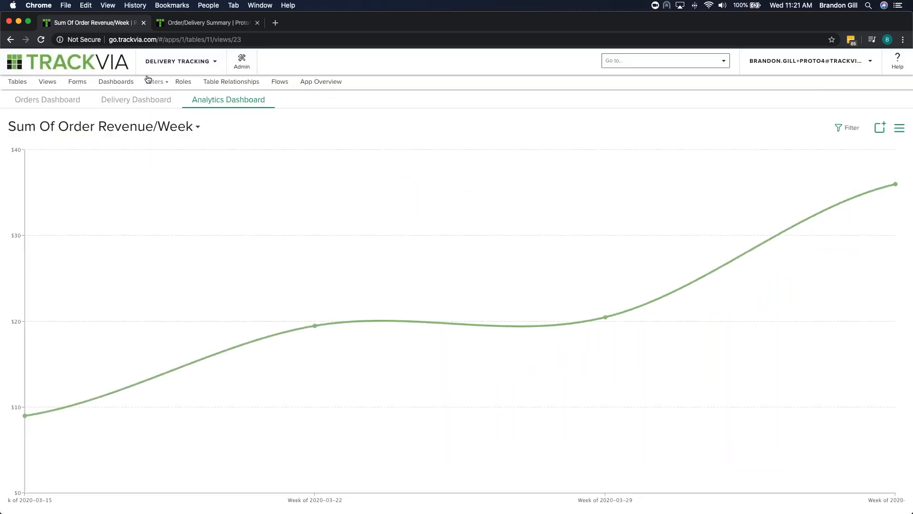
# Return to the Order/Delivery Summary browser tab and create a new view named Line Chart for Webinar.
pyautogui.click(207, 24)
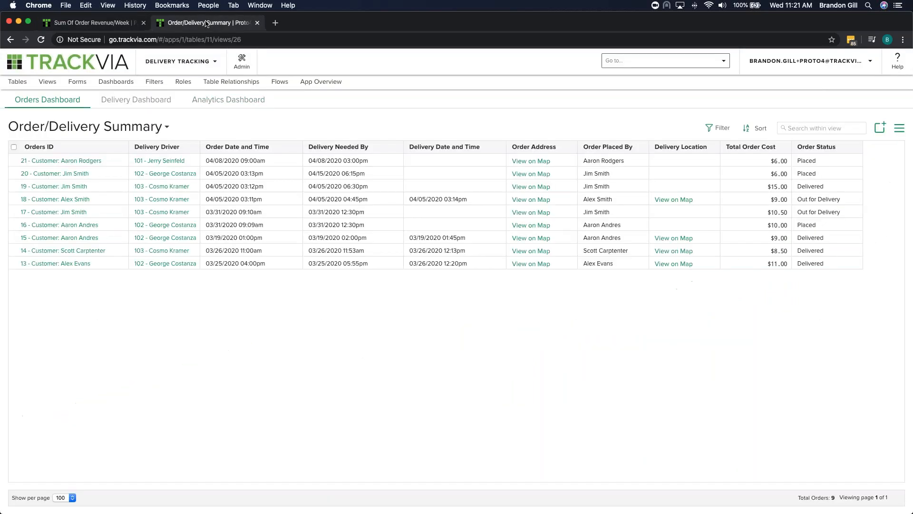
pyautogui.click(899, 128)
pyautogui.click(884, 263)
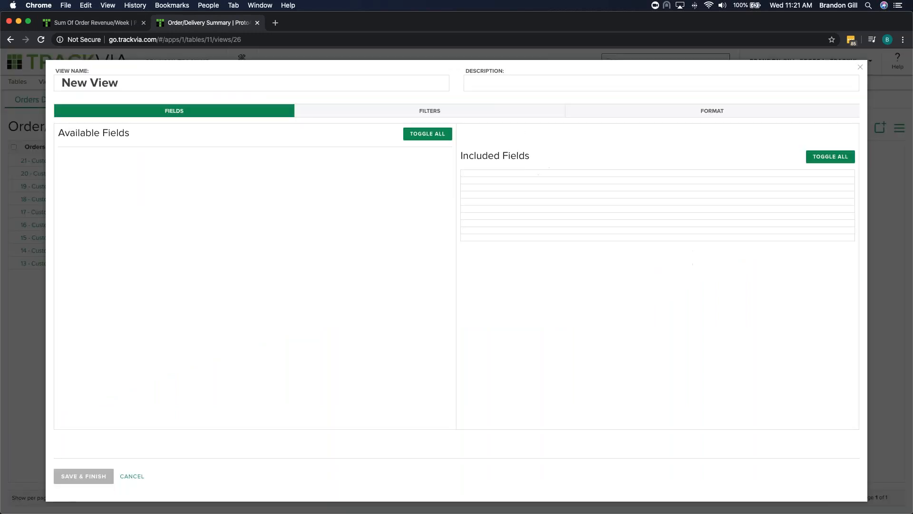
pyautogui.tripleClick(261, 86)
pyautogui.write('Line C ha')
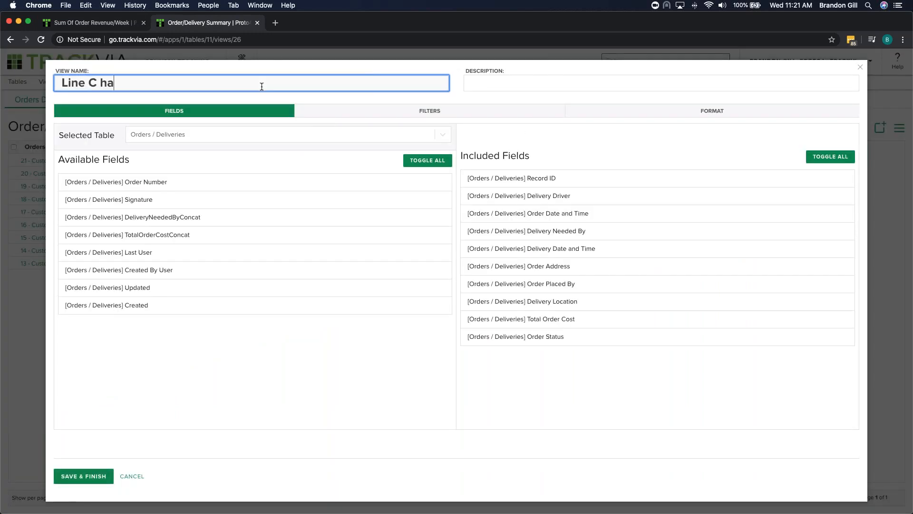
pyautogui.press('BackSpace')
pyautogui.press('BackSpace')
pyautogui.press('BackSpace')
pyautogui.write('hart for QWebi')
pyautogui.press('BackSpace')
pyautogui.press('BackSpace')
pyautogui.press('BackSpace')
pyautogui.press('BackSpace')
pyautogui.press('BackSpace')
pyautogui.write('Webinar')
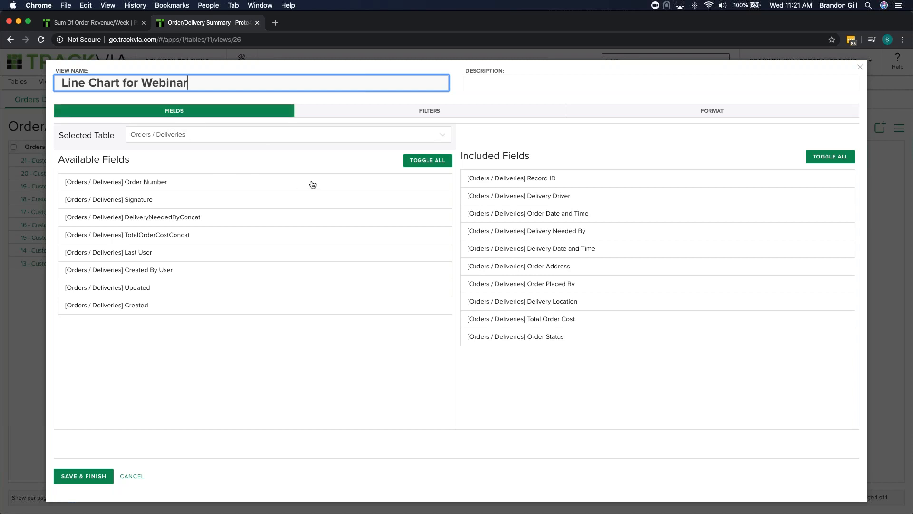
# Format the Line Chart for Webinar view as a smooth-curved line chart.
pyautogui.click(681, 112)
pyautogui.click(87, 131)
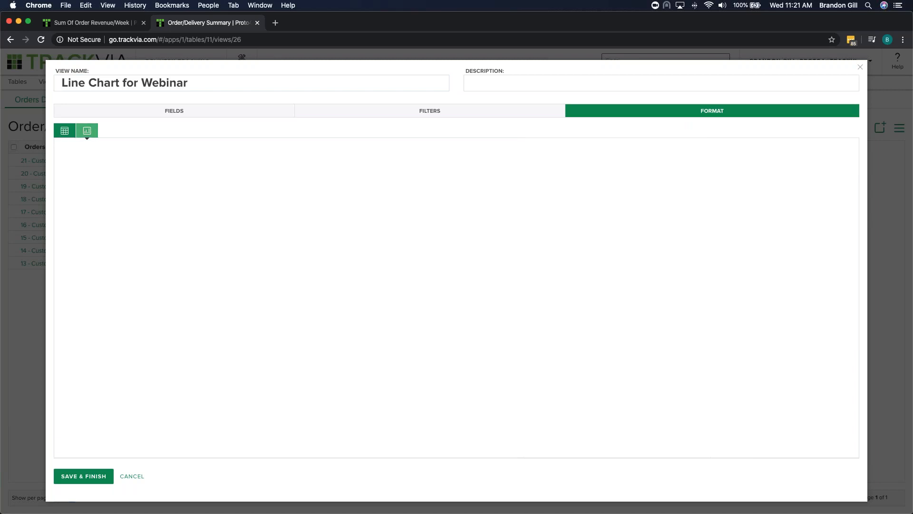
pyautogui.moveTo(118, 125)
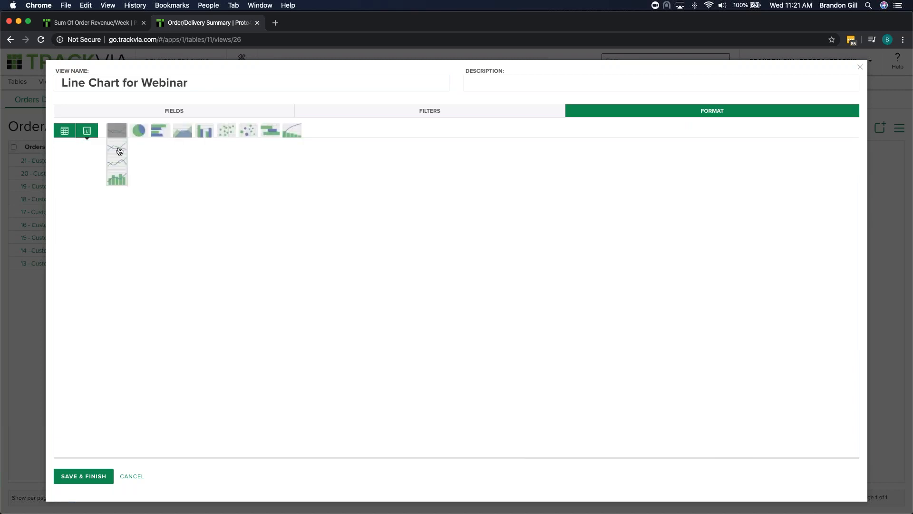
pyautogui.click(120, 163)
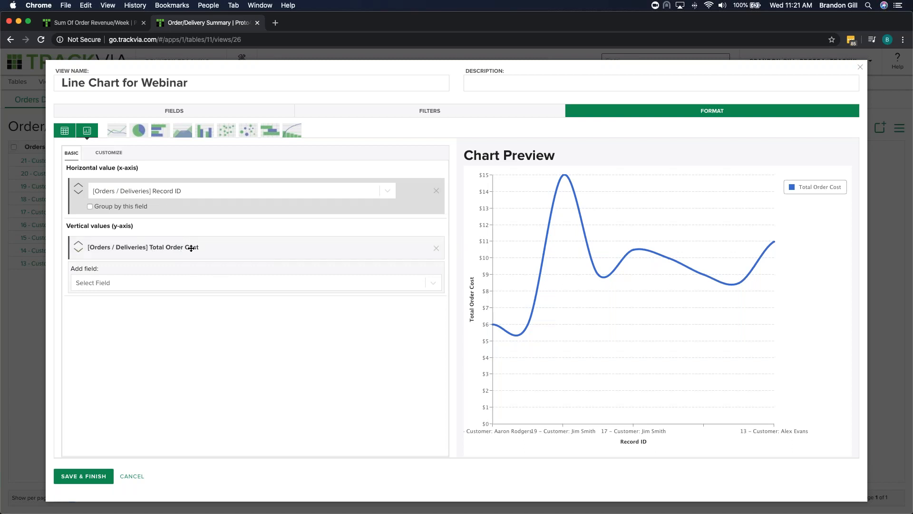
# Set the chart's horizontal value to Order Date and Time, grouped by Week.
pyautogui.click(386, 192)
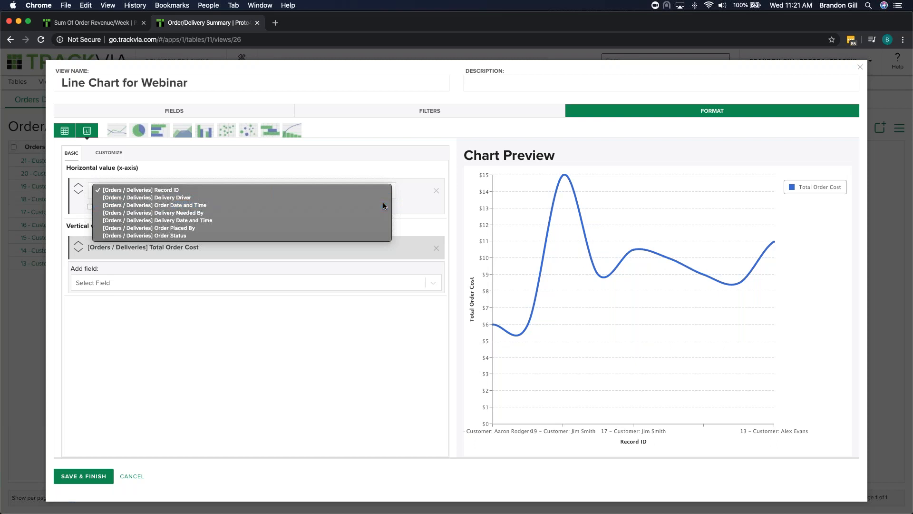
pyautogui.click(384, 205)
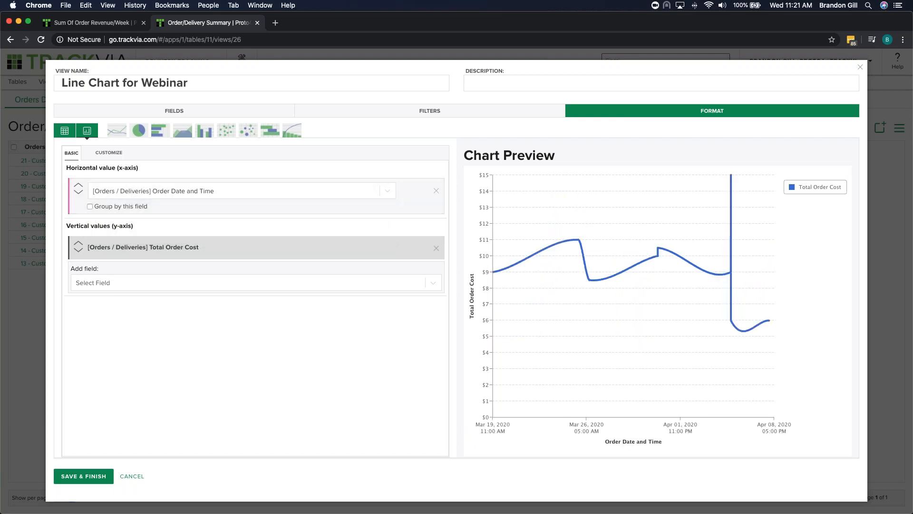
pyautogui.click(89, 206)
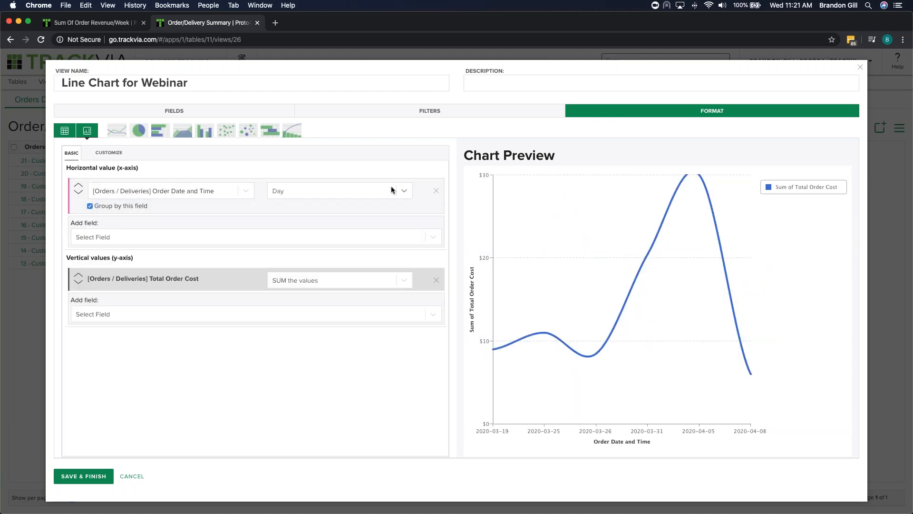
pyautogui.click(407, 190)
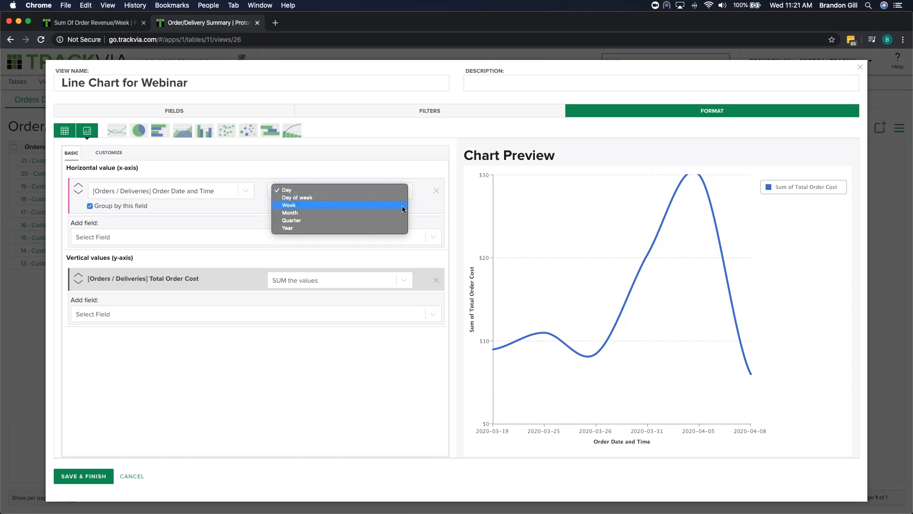
pyautogui.click(402, 205)
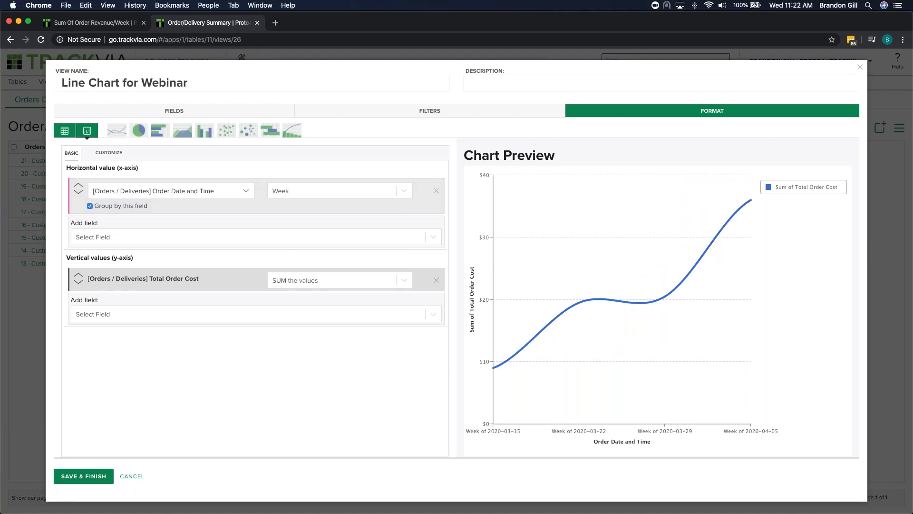
# Go through the chart's custom title, vertical label and horizontal label options, leaving all three blank.
pyautogui.click(114, 154)
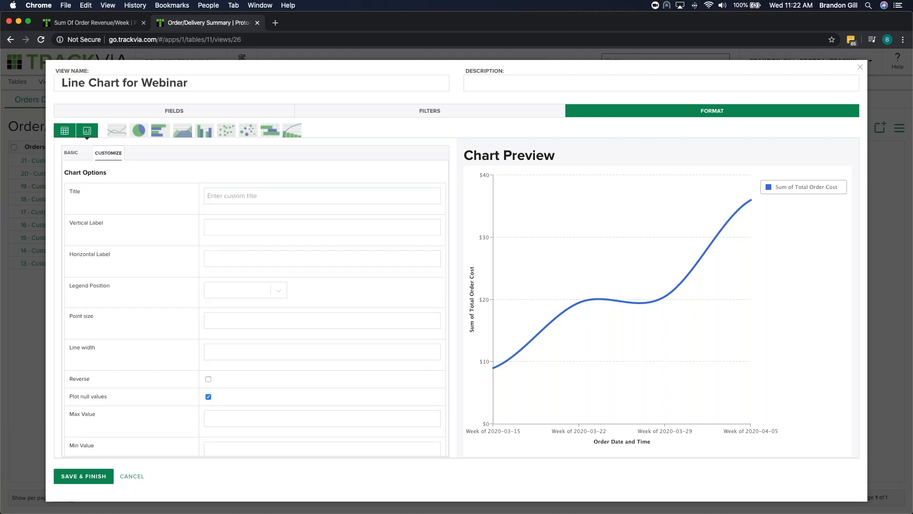
pyautogui.click(255, 198)
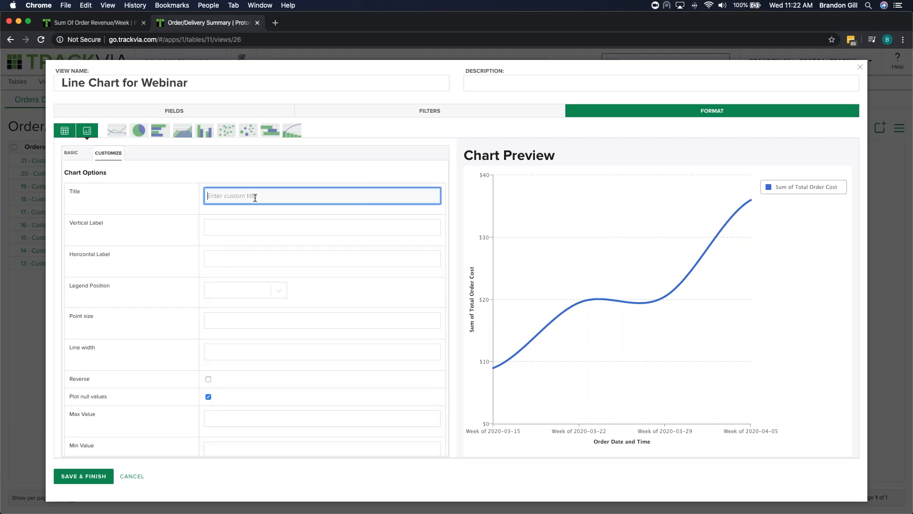
pyautogui.click(252, 222)
pyautogui.click(247, 259)
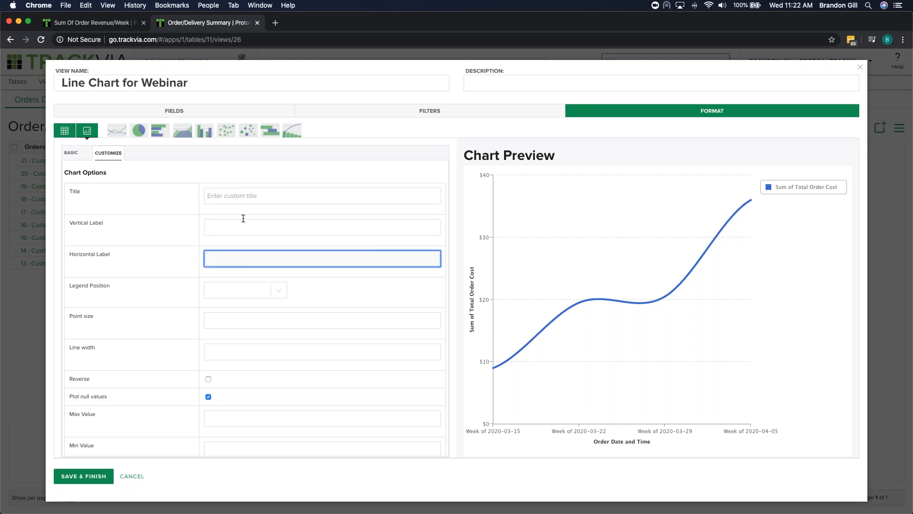
pyautogui.click(238, 197)
pyautogui.click(228, 223)
pyautogui.click(217, 262)
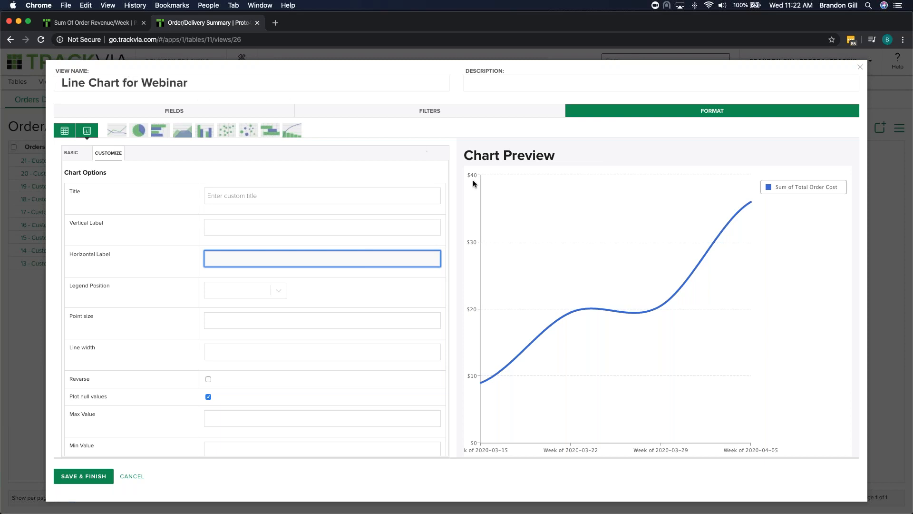
# Set the chart's legend position to None and the point size to 5, and save the view.
pyautogui.click(280, 292)
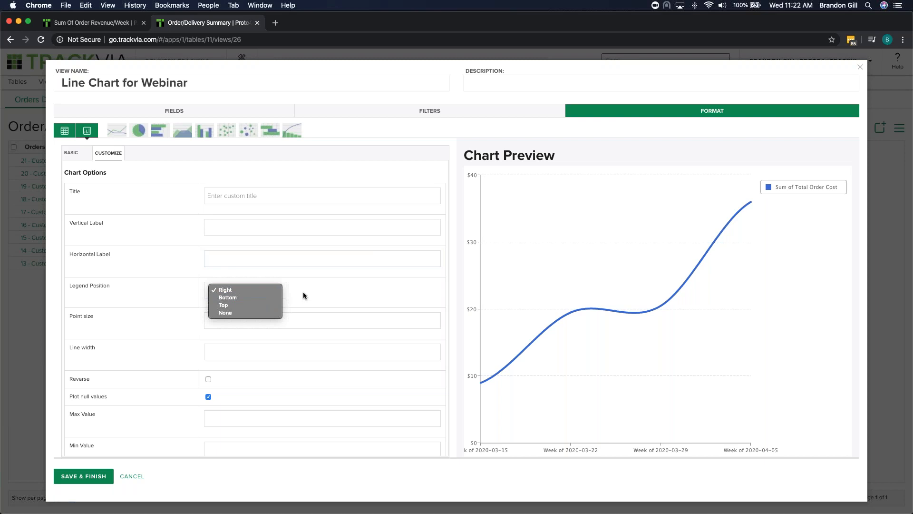
pyautogui.click(278, 314)
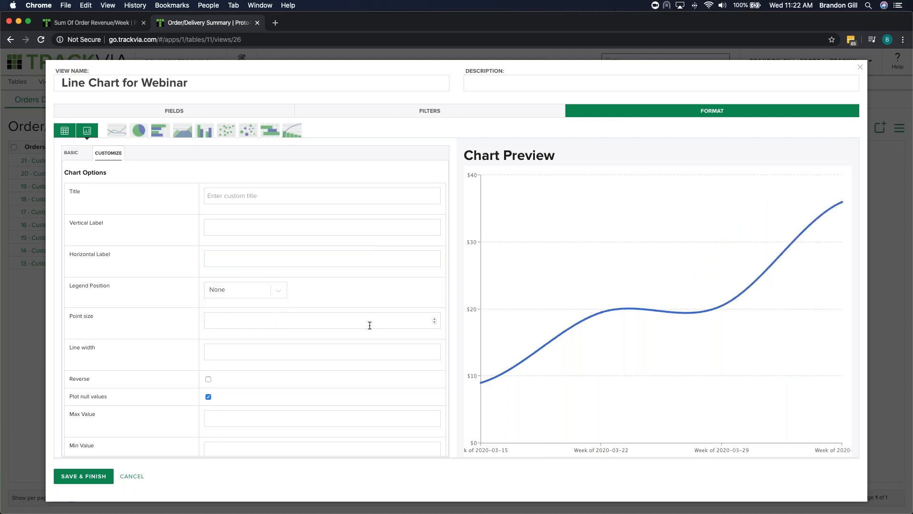
pyautogui.click(435, 323)
pyautogui.write('4')
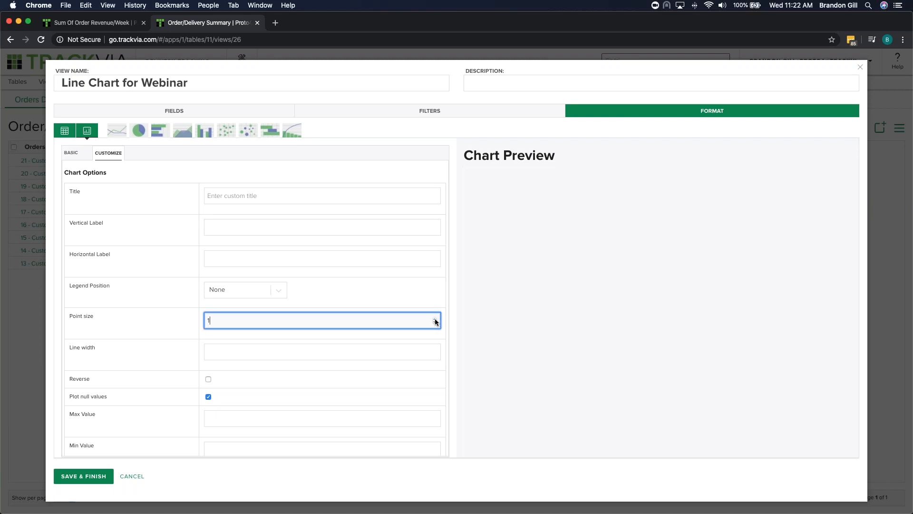
pyautogui.click(435, 318)
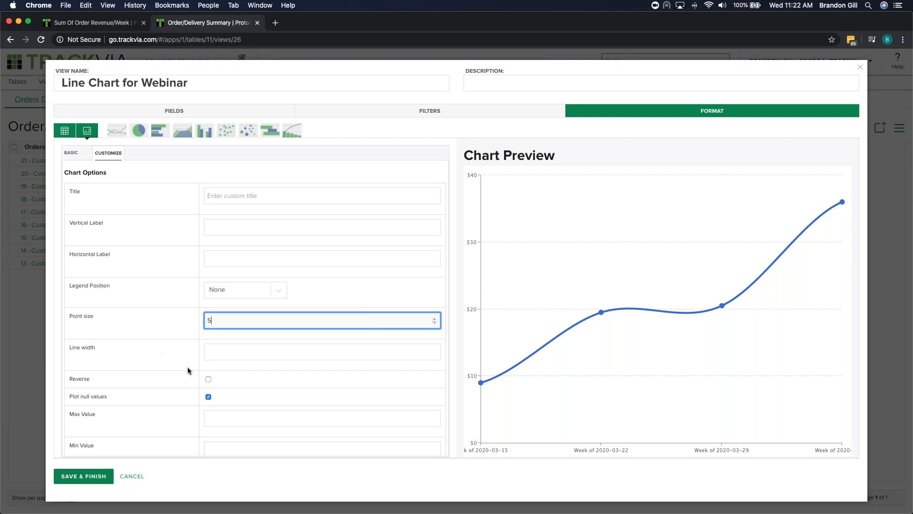
pyautogui.click(102, 476)
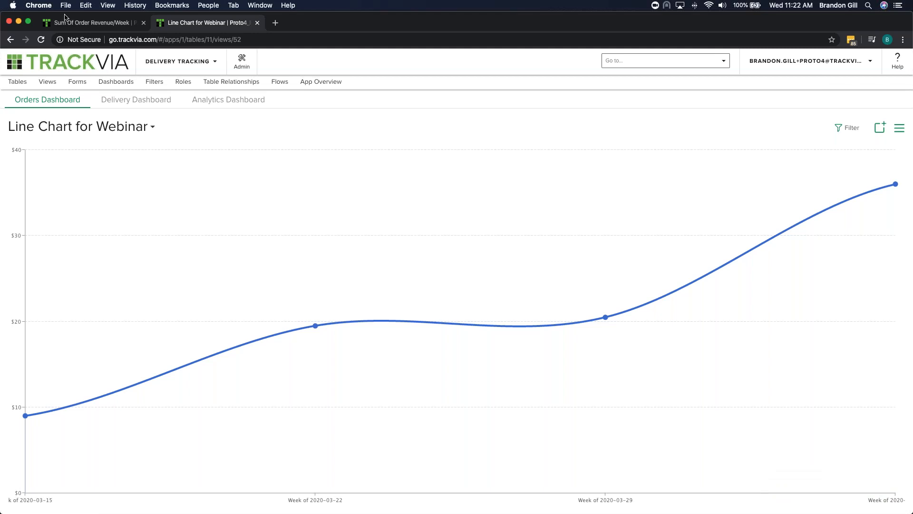
# Check the Sum Of Order Revenue/Week chart in the other browser tab, and open Order/Delivery Revenue By Driver from the Analytics Dashboard.
pyautogui.click(81, 24)
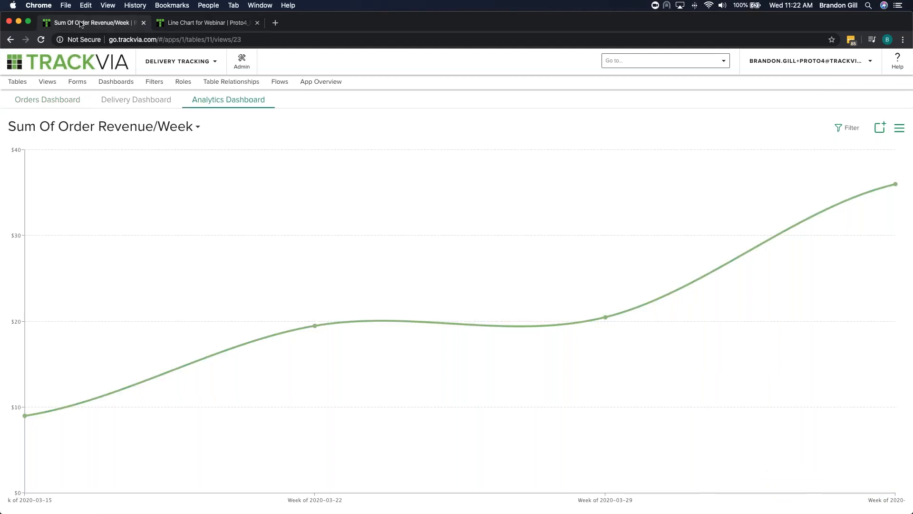
pyautogui.click(233, 104)
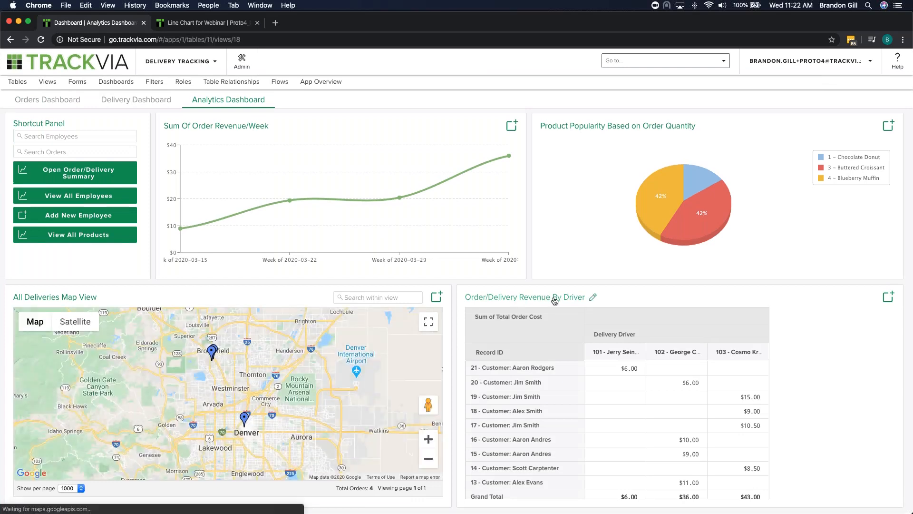
pyautogui.click(530, 295)
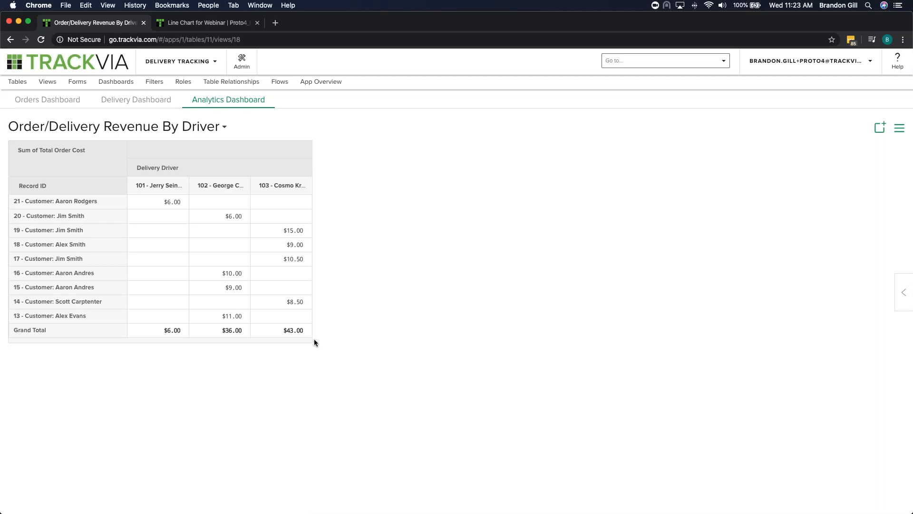
# Return to the Line Chart for Webinar browser tab and open the Order/Delivery Summary view there.
pyautogui.click(217, 23)
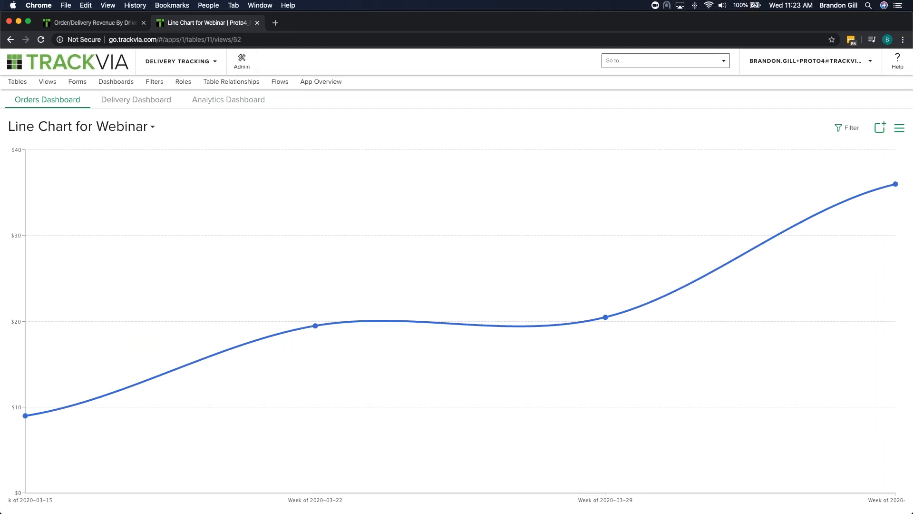
pyautogui.click(49, 83)
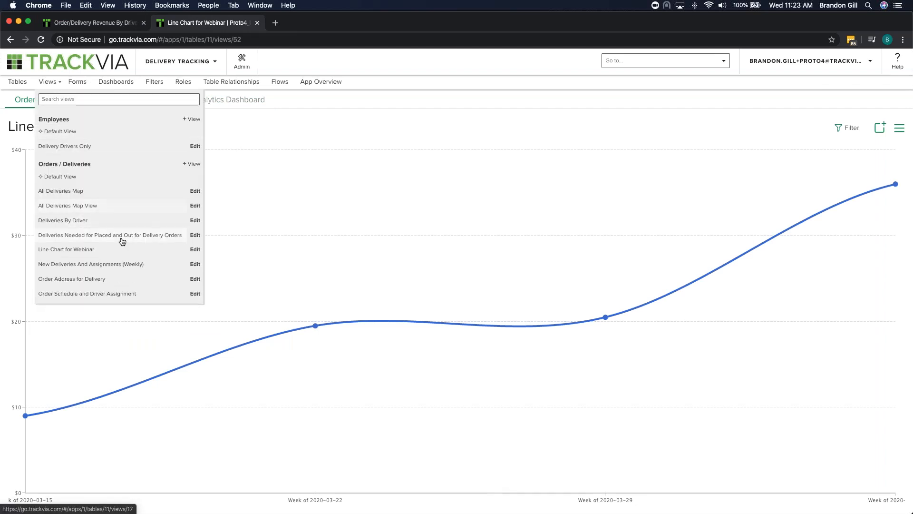
pyautogui.scroll(-2, 121, 240)
pyautogui.scroll(-1, 121, 241)
pyautogui.scroll(-2, 121, 240)
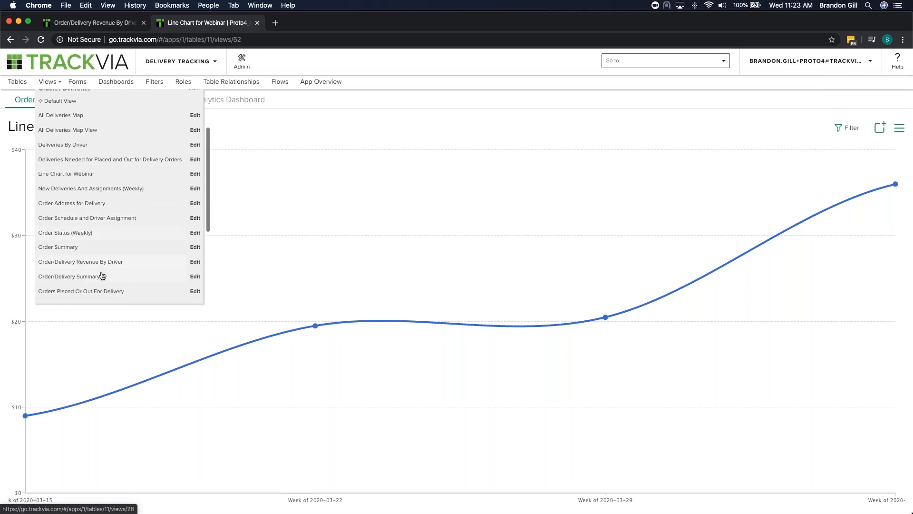
pyautogui.click(122, 274)
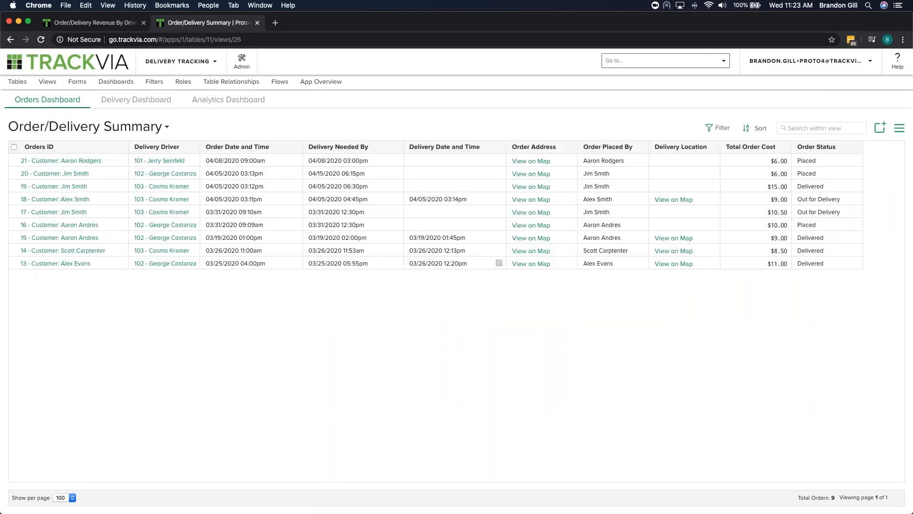
# Create and save a new view named Webinar Pivot from the Order/Delivery Summary view, keeping its included fields.
pyautogui.click(900, 129)
pyautogui.click(884, 263)
pyautogui.click(280, 77)
pyautogui.hotkey('alt', 'shift', 'Left')
pyautogui.hotkey('alt', 'shift', 'Left')
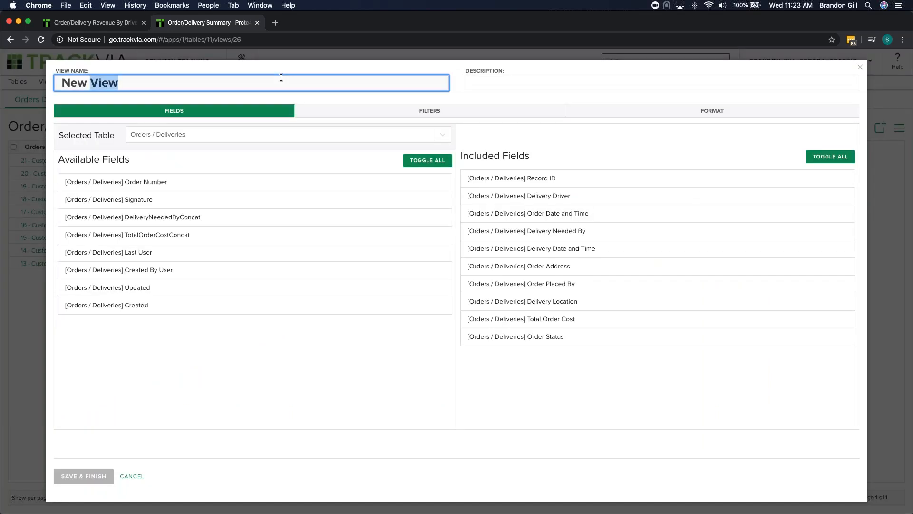
pyautogui.write('Webinar PO')
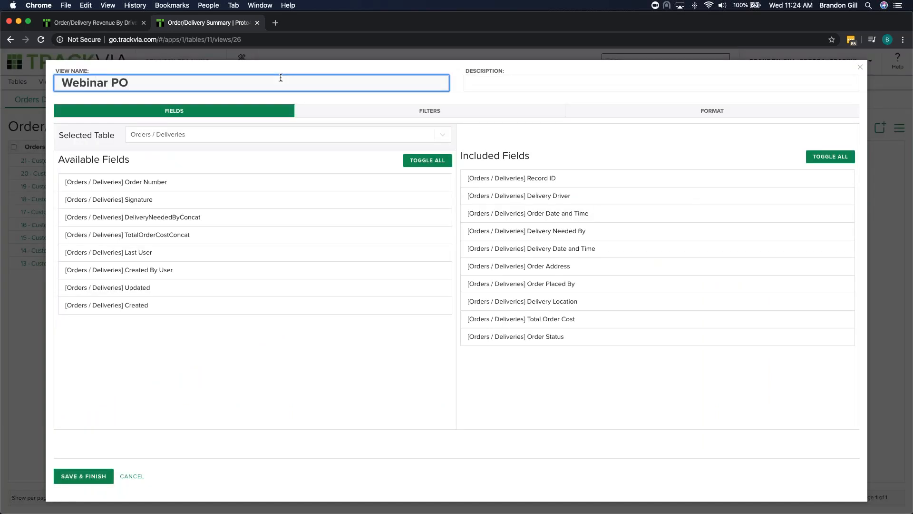
pyautogui.press('BackSpace')
pyautogui.write('ivot')
pyautogui.click(79, 476)
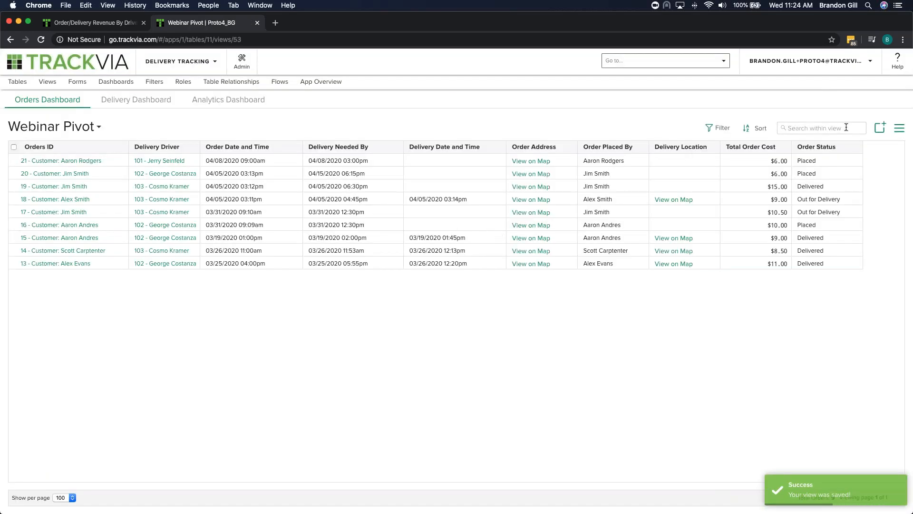
# Open the pivot setup for the Webinar Pivot view and add Record ID as the row field.
pyautogui.click(900, 129)
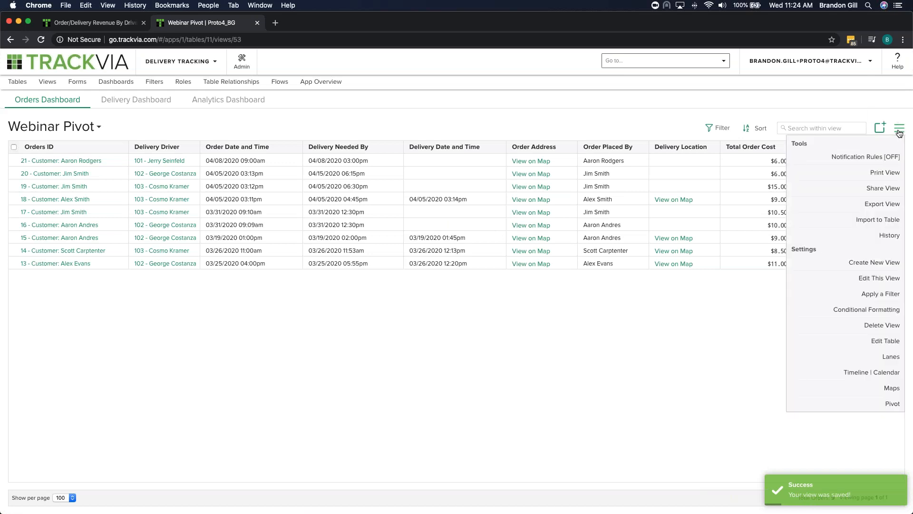
pyautogui.click(888, 404)
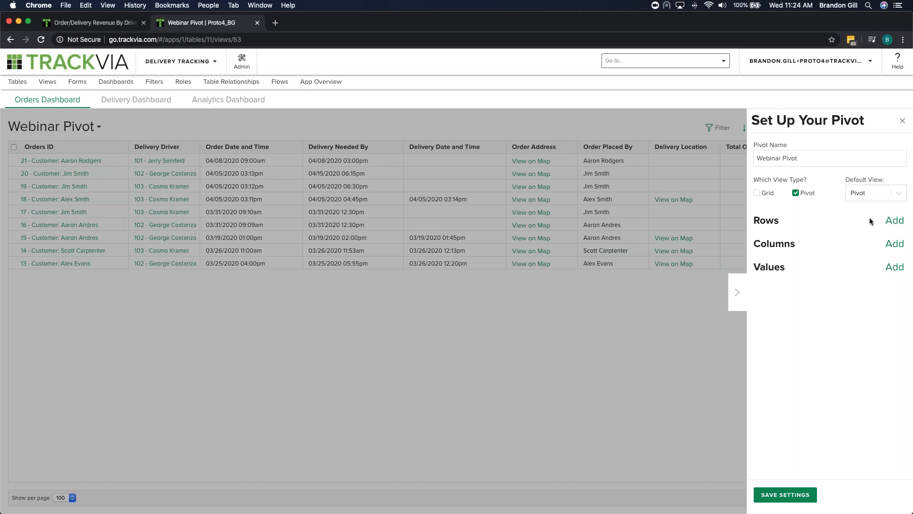
pyautogui.click(895, 222)
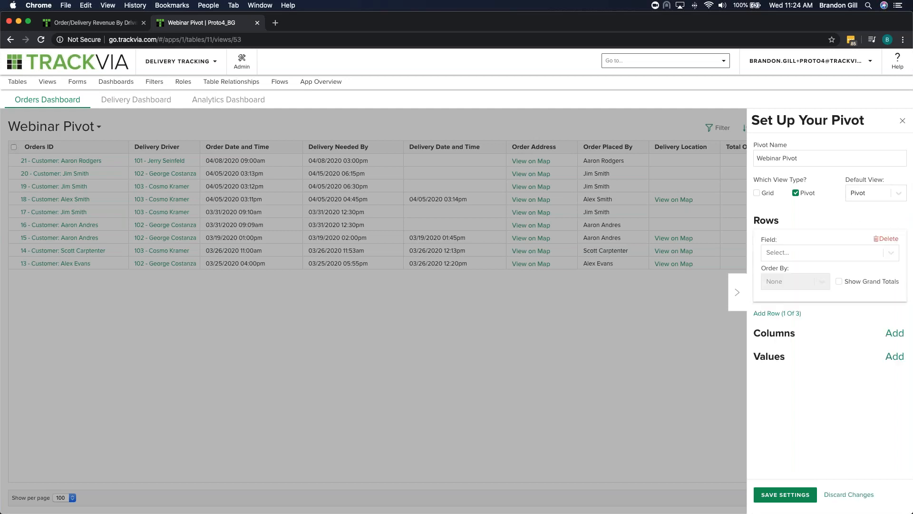
pyautogui.click(883, 252)
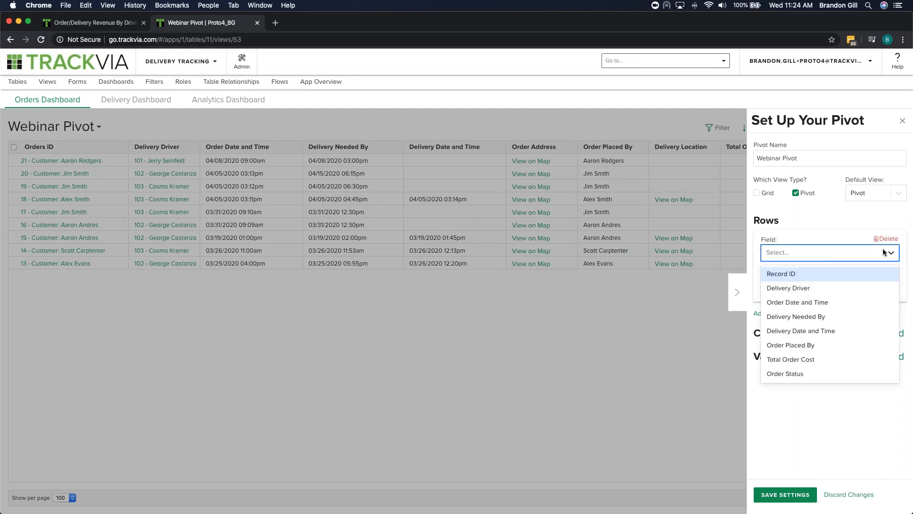
pyautogui.click(878, 278)
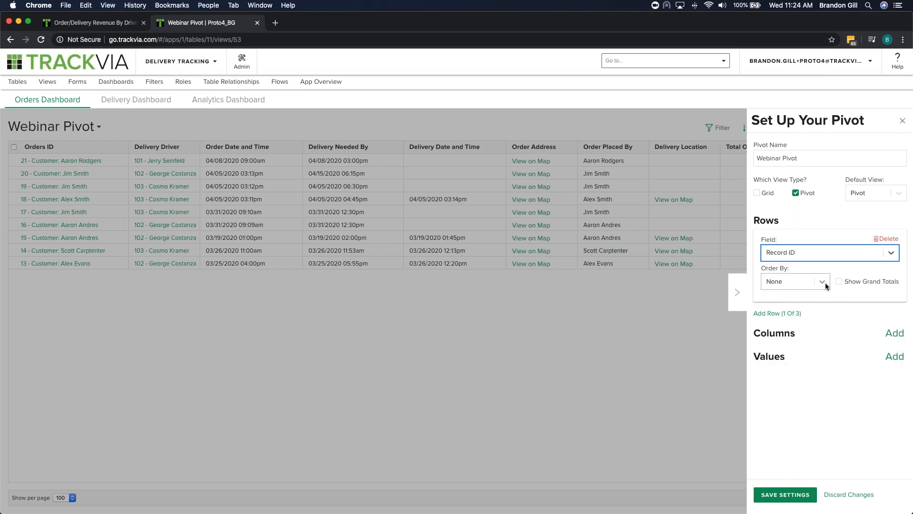
# Add Delivery Driver as the column field of the pivot.
pyautogui.click(886, 334)
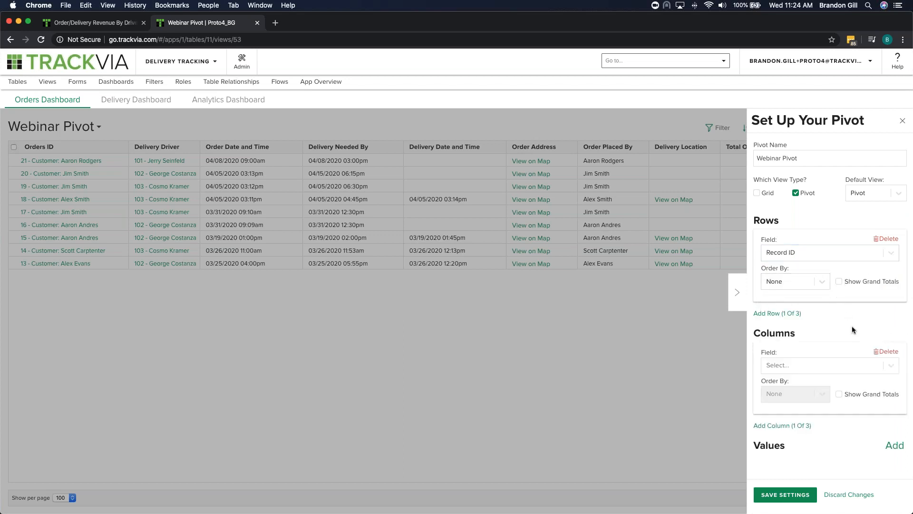
pyautogui.click(837, 367)
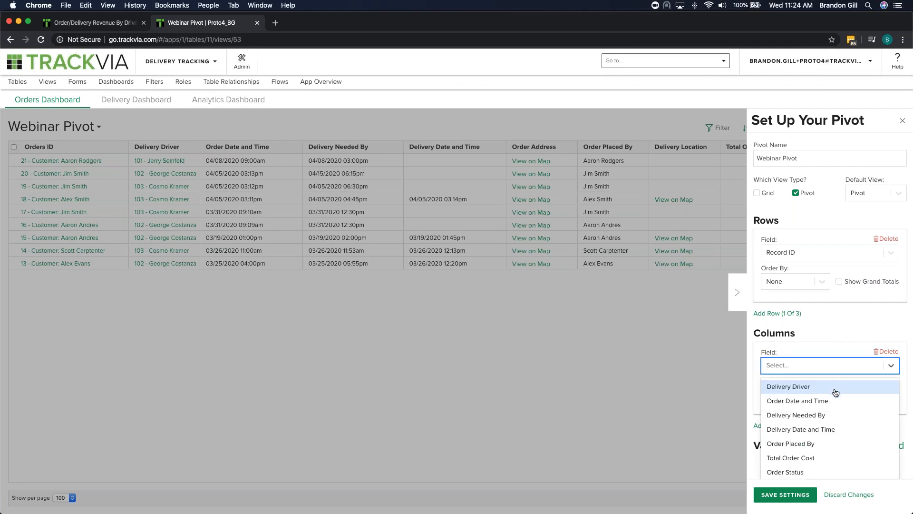
pyautogui.click(835, 389)
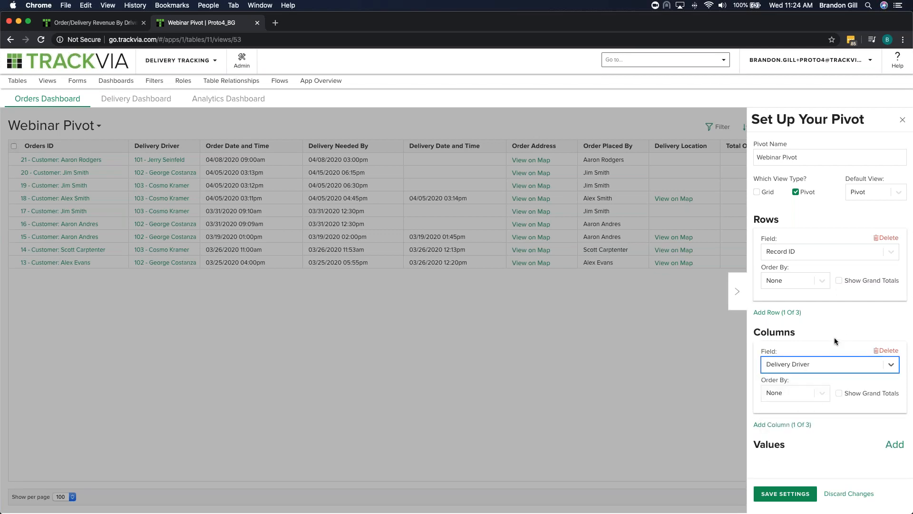
# Add Total Order Cost as the value field of the Webinar Pivot and save the pivot settings.
pyautogui.click(895, 445)
pyautogui.click(843, 401)
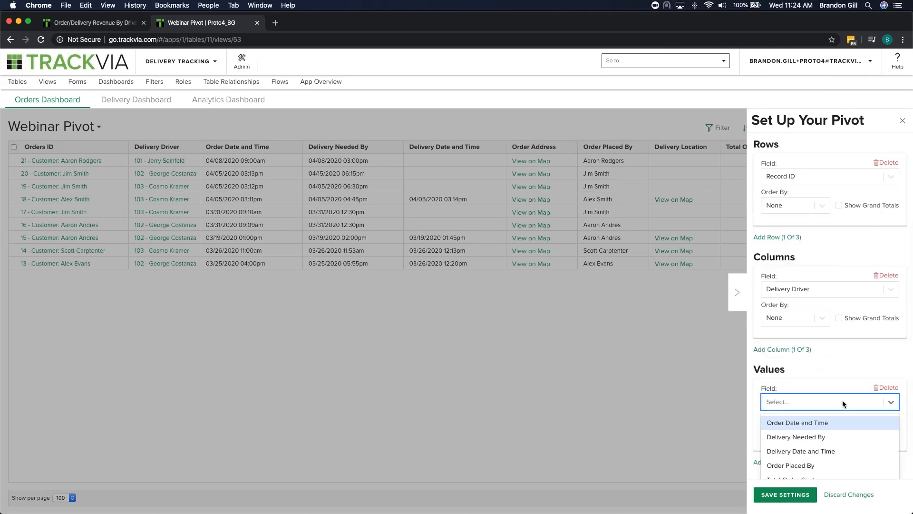
pyautogui.click(838, 466)
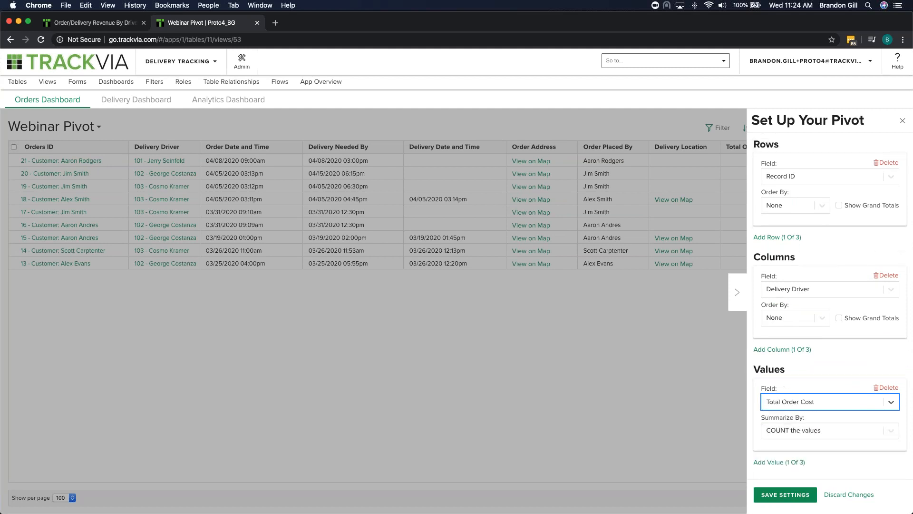
pyautogui.click(807, 499)
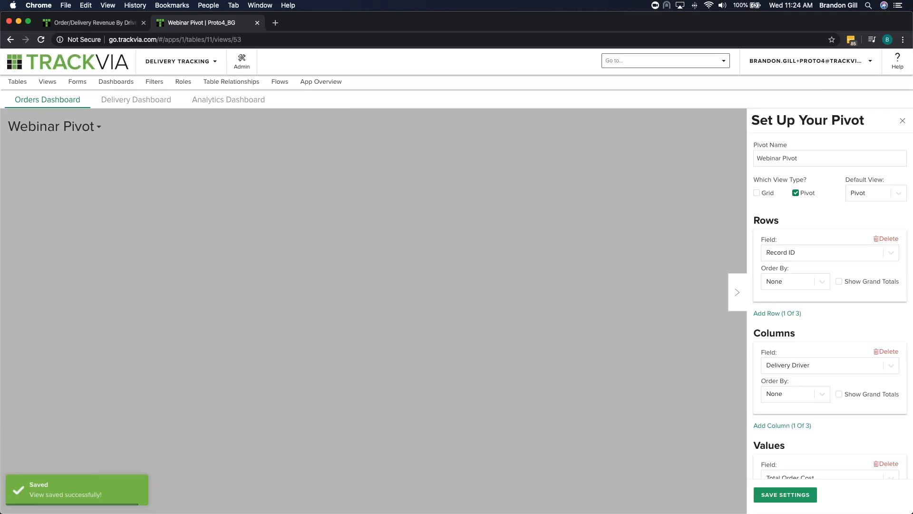
# Summarize the Total Order Cost value with SUM the values and save the pivot settings.
pyautogui.scroll(-1, 854, 404)
pyautogui.scroll(-3, 852, 402)
pyautogui.click(841, 410)
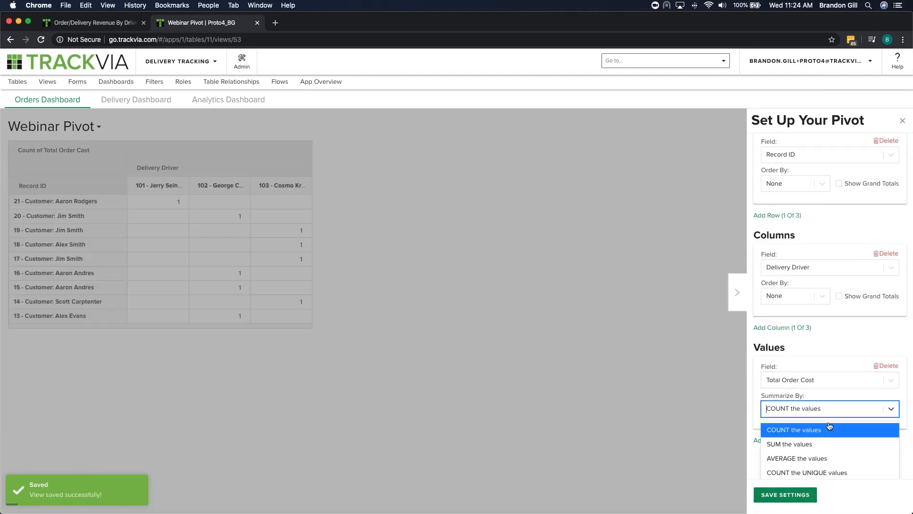
pyautogui.scroll(-1, 816, 407)
pyautogui.scroll(-2, 816, 407)
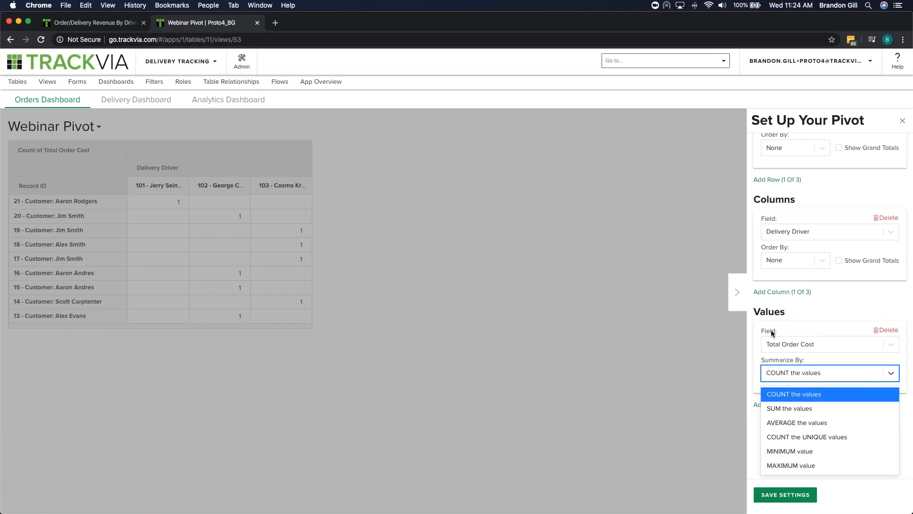
pyautogui.click(799, 409)
pyautogui.click(800, 497)
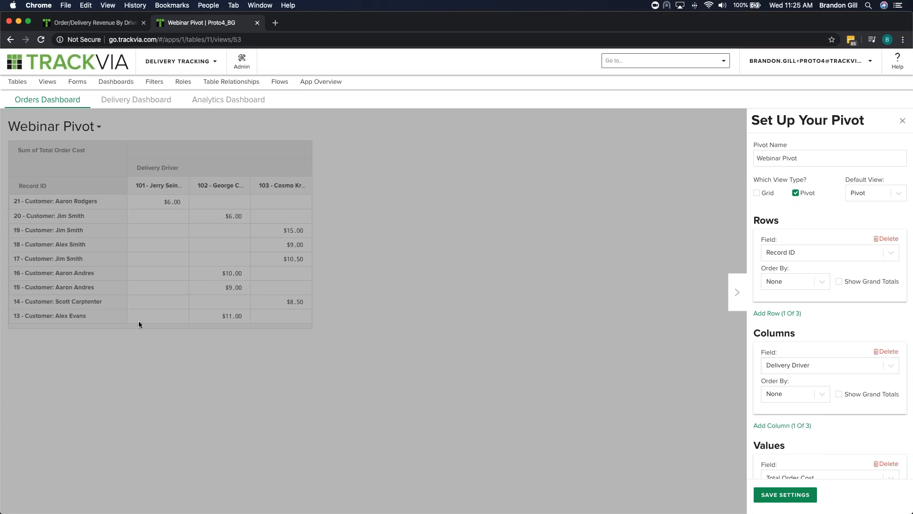
# Show grand totals for the Delivery Driver column and the Record ID row, saving the settings and closing the pivot setup.
pyautogui.click(840, 395)
pyautogui.click(785, 495)
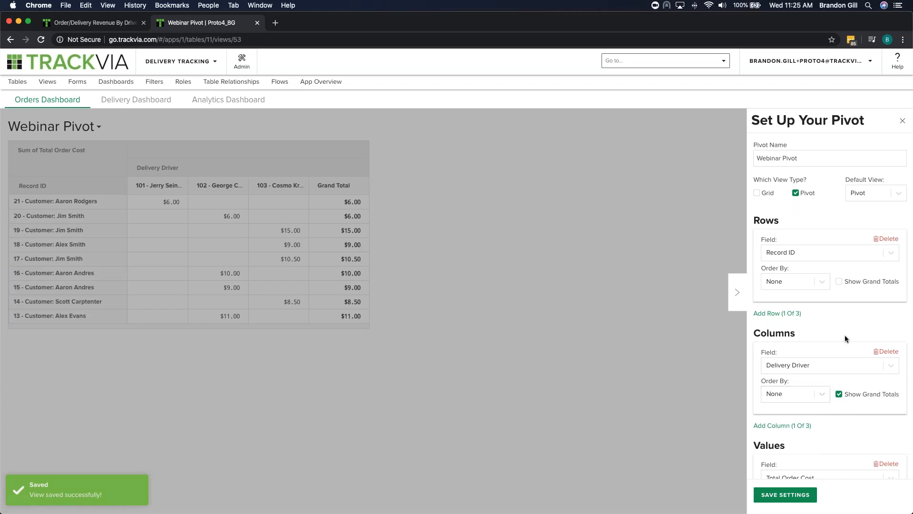
pyautogui.click(840, 281)
pyautogui.click(783, 494)
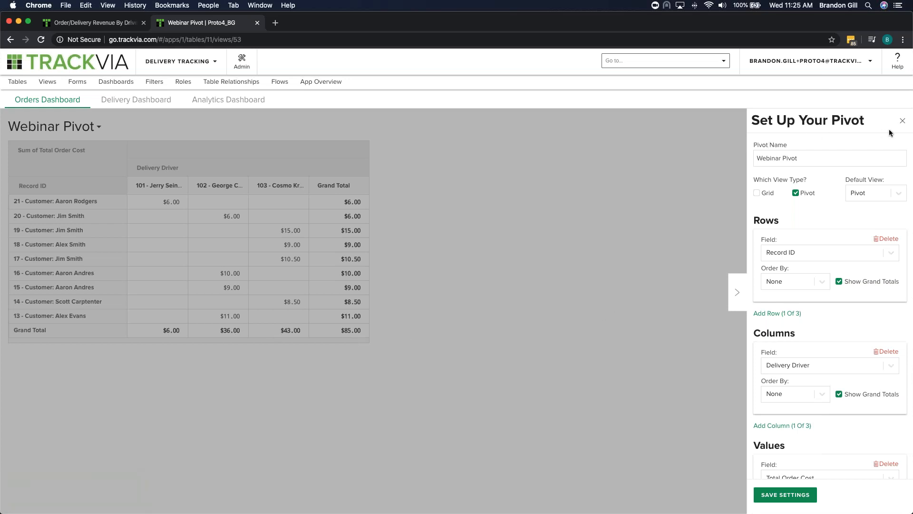
pyautogui.click(902, 122)
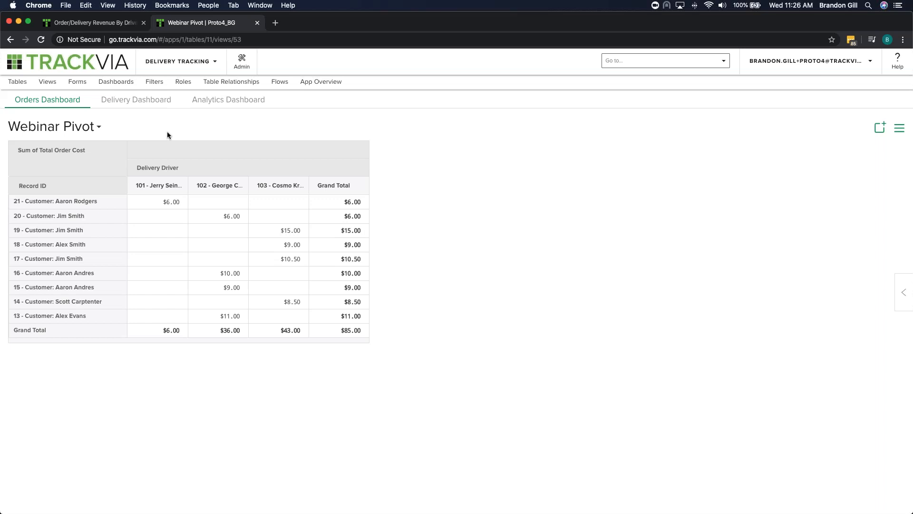
# In the Order/Delivery Revenue By Driver browser tab, open the Analytics Dashboard and start a new dashboard named Webinar DB.
pyautogui.click(117, 22)
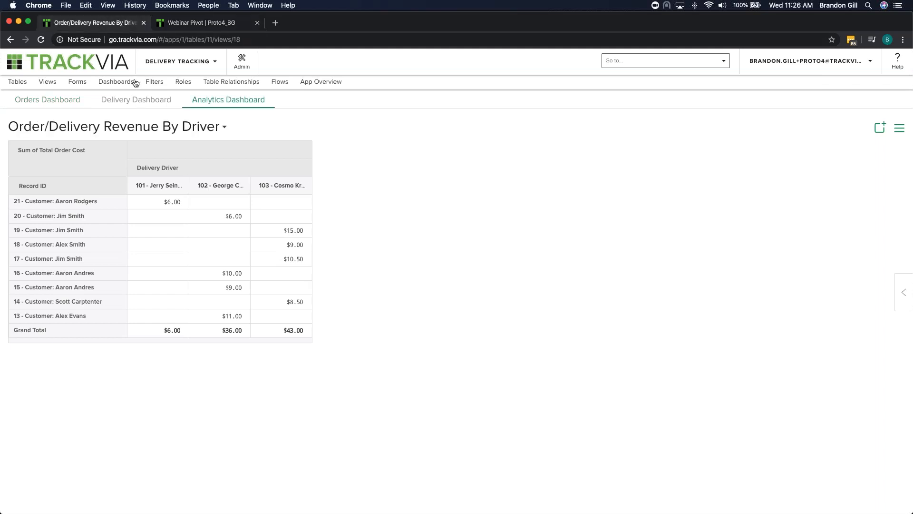
pyautogui.click(198, 99)
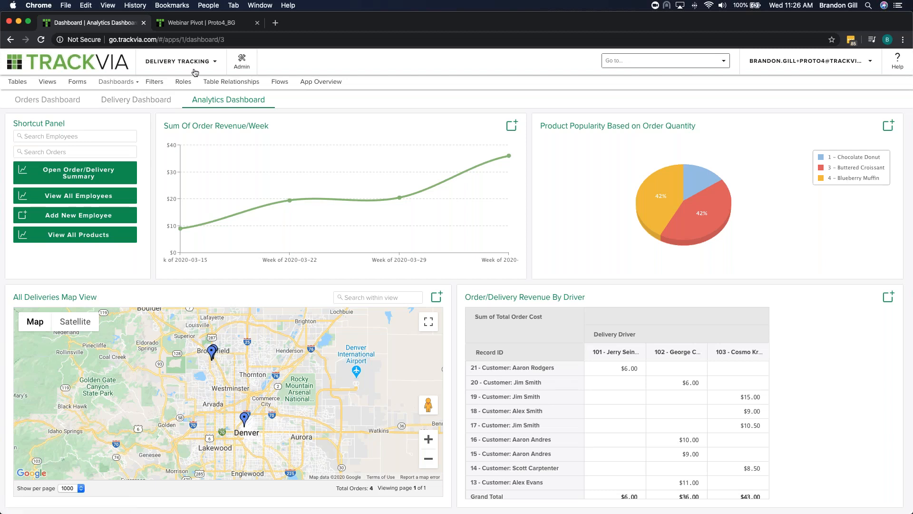
pyautogui.click(125, 82)
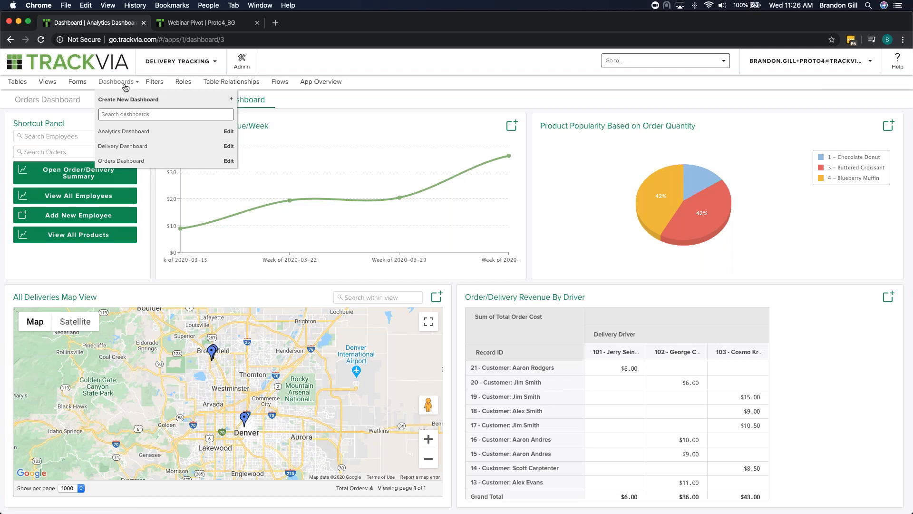
pyautogui.click(232, 99)
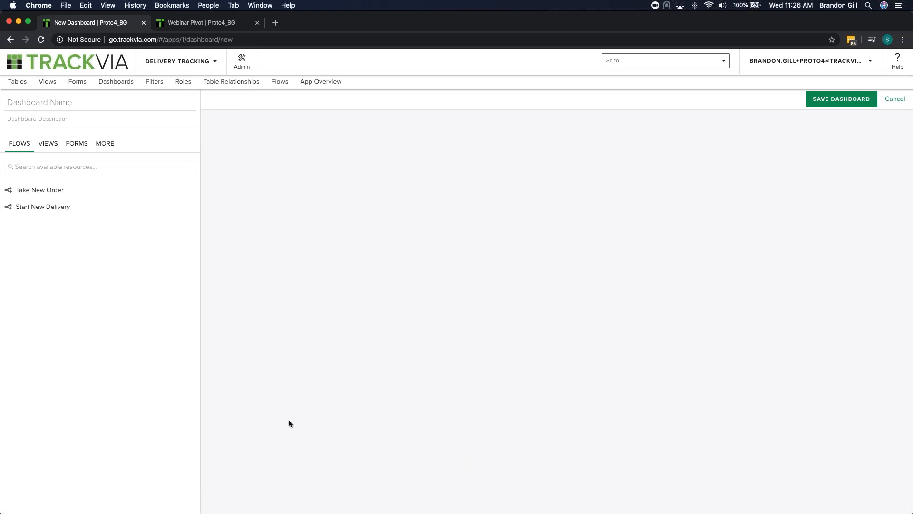
pyautogui.click(72, 103)
pyautogui.write('Webinar DB')
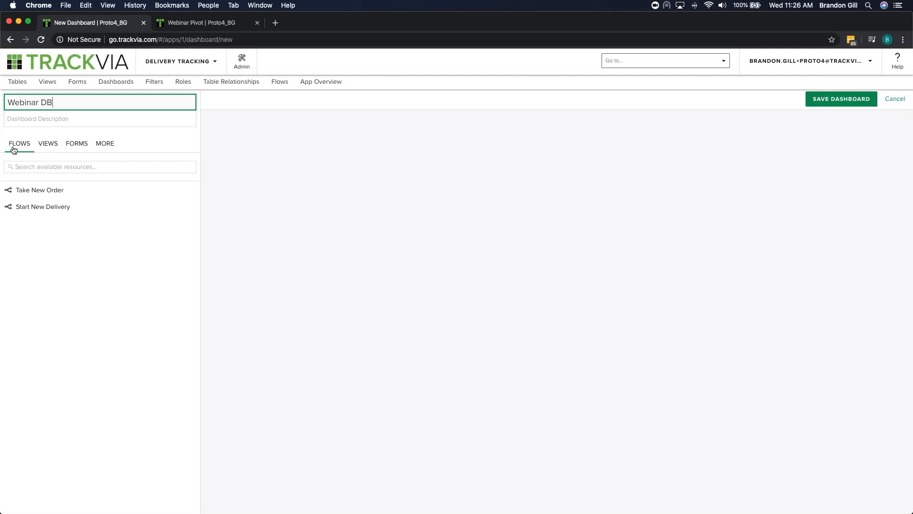
# Add a Shortcut Panel to the dashboard and shrink it to a narrow tile about a third of its original width.
pyautogui.click(105, 143)
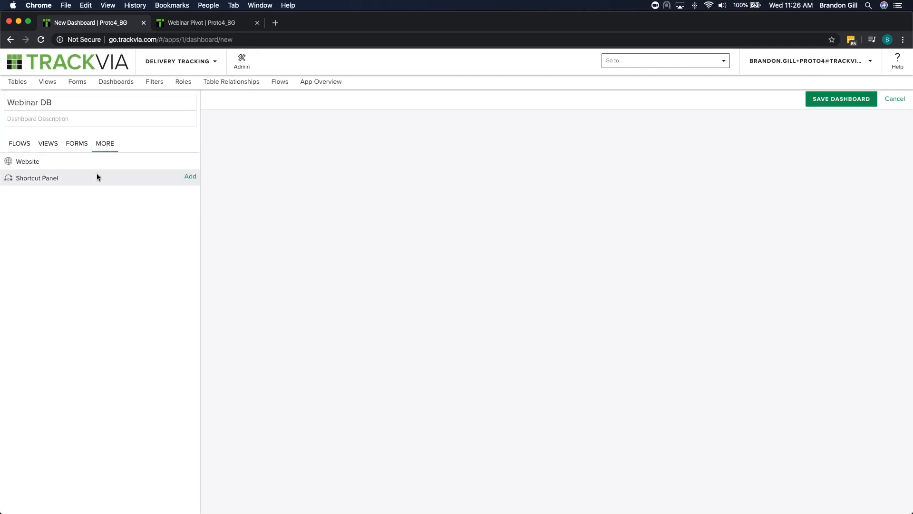
pyautogui.click(190, 177)
pyautogui.moveTo(546, 278); pyautogui.dragTo(312, 285)
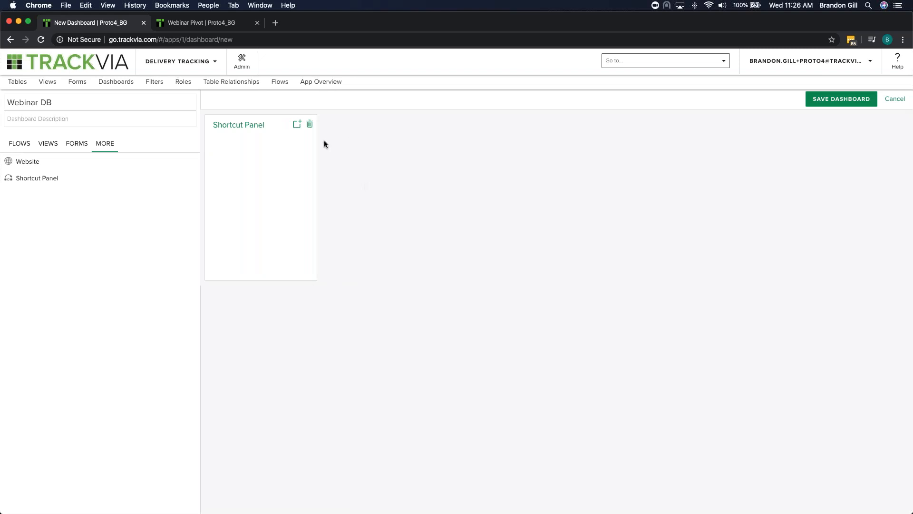
# Add a Search Data shortcut for the Employees Default View with the placeholder Search Employees.
pyautogui.click(296, 125)
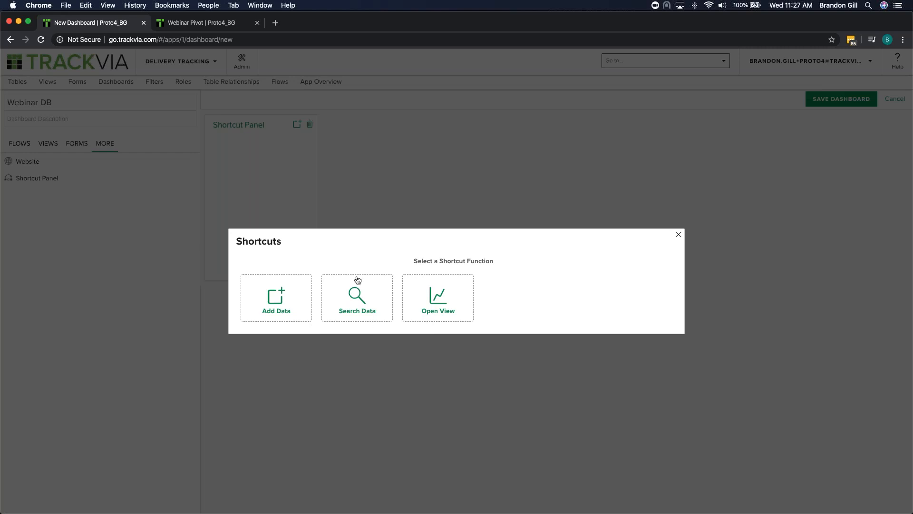
pyautogui.click(347, 301)
pyautogui.click(318, 252)
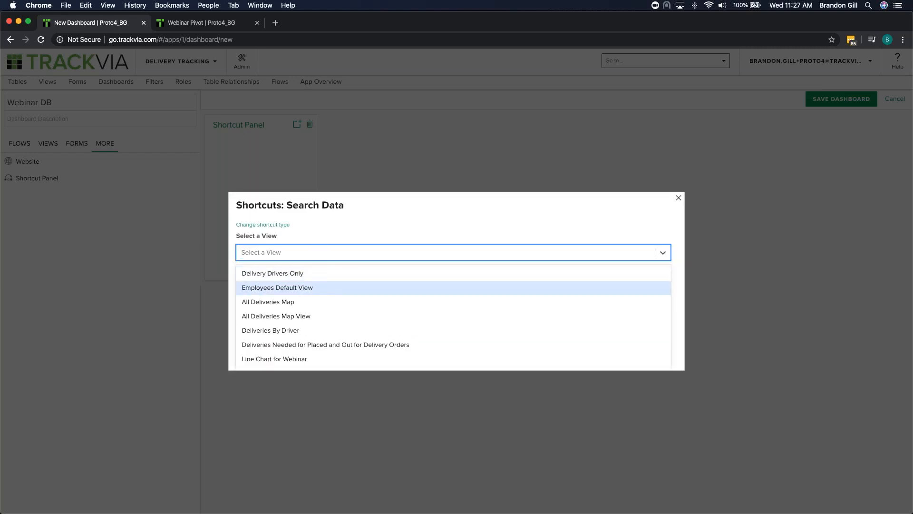
pyautogui.click(327, 288)
pyautogui.moveTo(335, 285); pyautogui.dragTo(294, 286)
pyautogui.press('BackSpace')
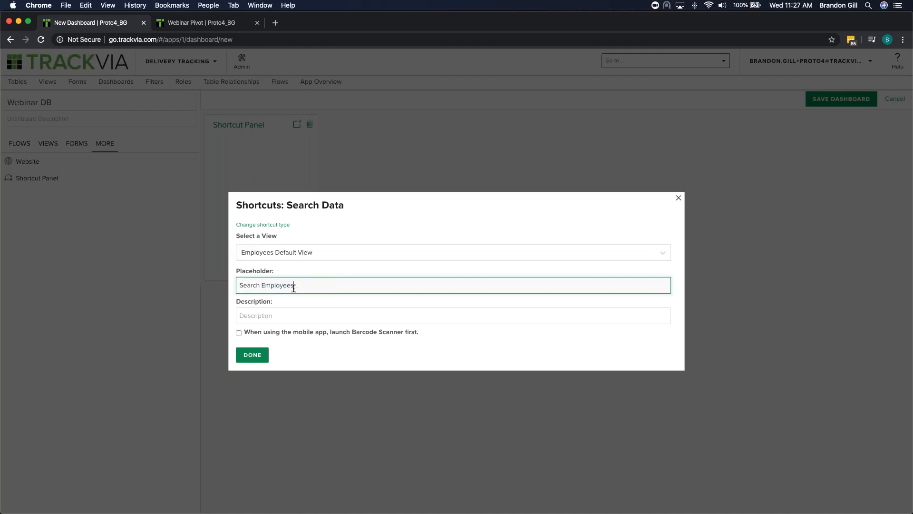
pyautogui.click(258, 360)
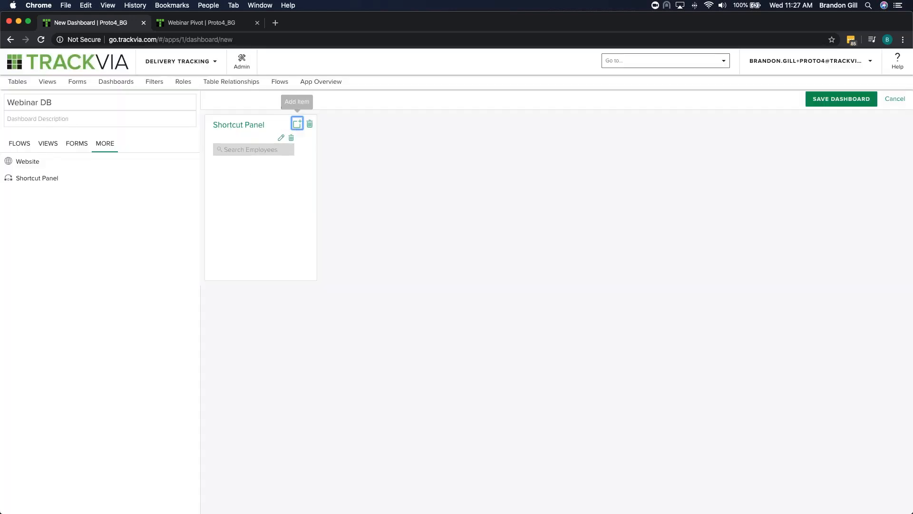
# Add an Open View shortcut for the Employees Default View with the button label "View Eemployees".
pyautogui.click(297, 124)
pyautogui.click(428, 316)
pyautogui.click(316, 269)
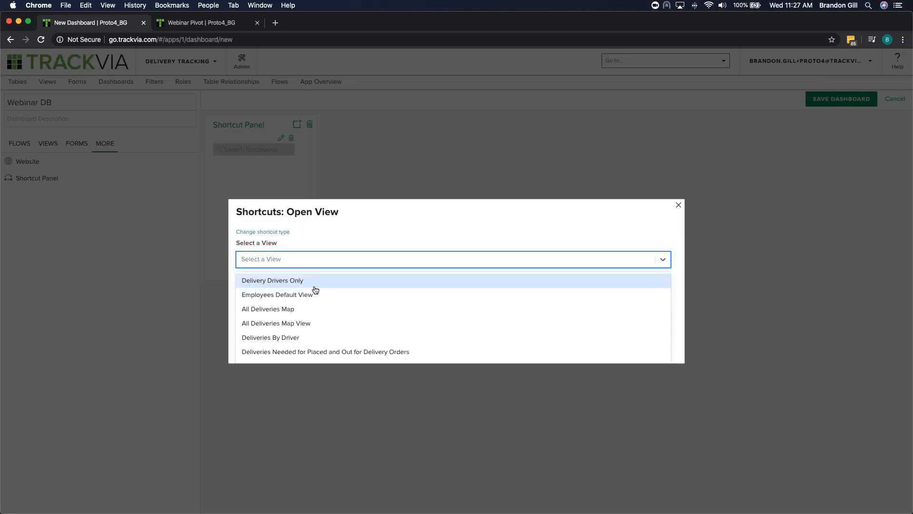
pyautogui.click(316, 294)
pyautogui.moveTo(339, 292); pyautogui.dragTo(228, 292)
pyautogui.write('View Eemployees')
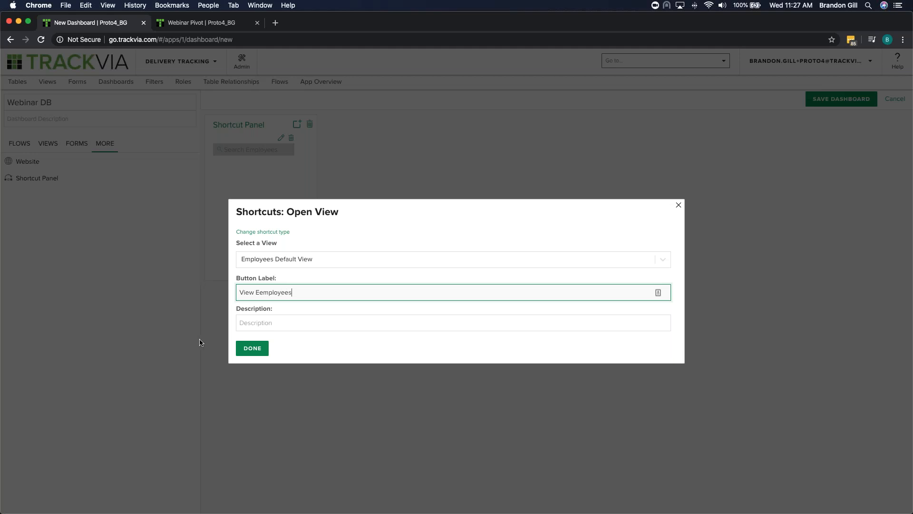
pyautogui.click(252, 348)
# Add an Add Data shortcut for the New Employee form with the button label "Add New Employee".
pyautogui.click(285, 125)
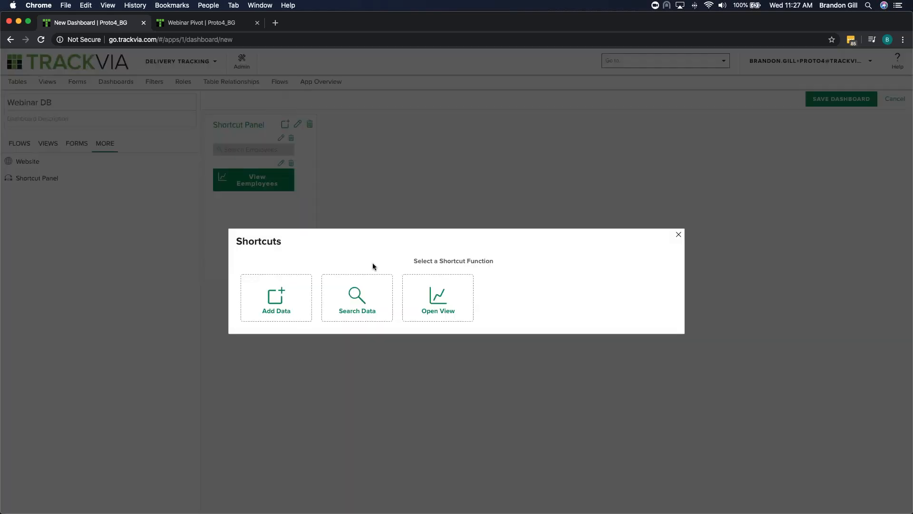
pyautogui.click(281, 310)
pyautogui.click(301, 259)
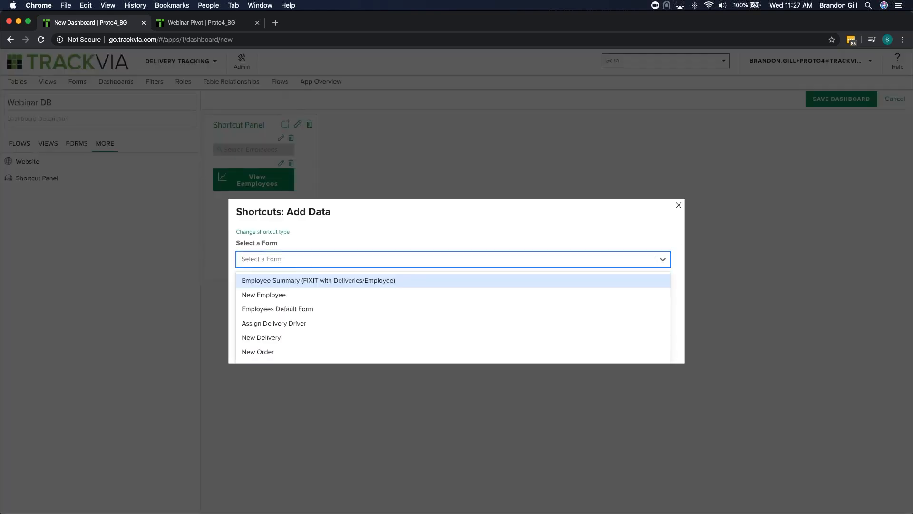
pyautogui.click(264, 294)
pyautogui.click(265, 291)
pyautogui.press('BackSpace')
pyautogui.press('BackSpace')
pyautogui.press('BackSpace')
pyautogui.press('BackSpace')
pyautogui.press('BackSpace')
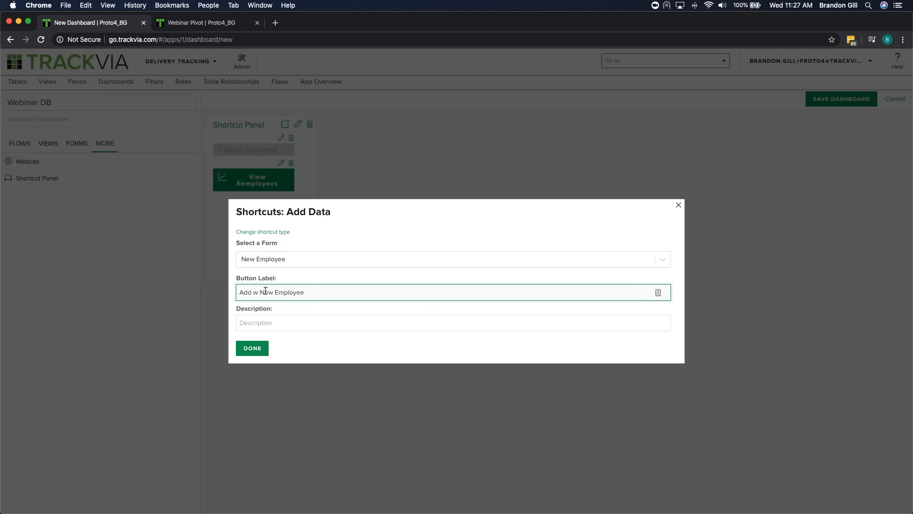
pyautogui.click(252, 348)
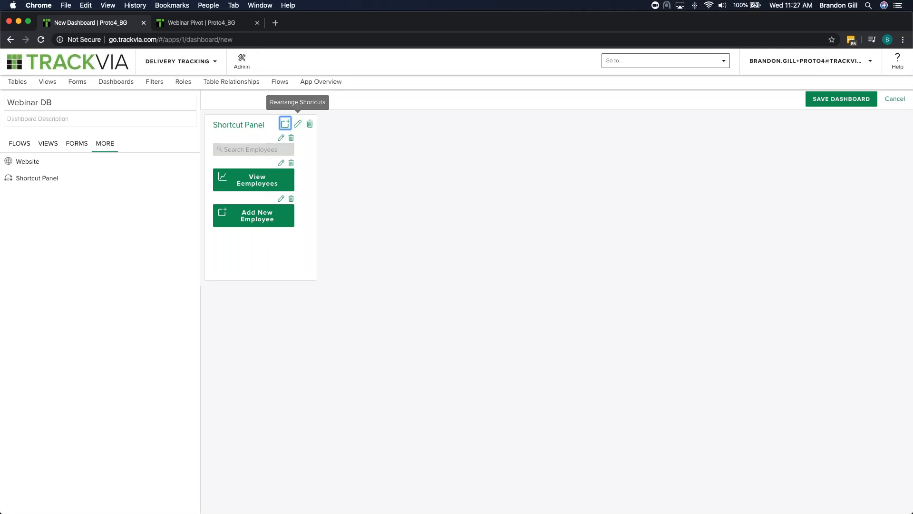
# Rearrange the Shortcut Panel so the view employees button comes before Search Employees.
pyautogui.click(285, 124)
pyautogui.moveTo(375, 261); pyautogui.dragTo(375, 284)
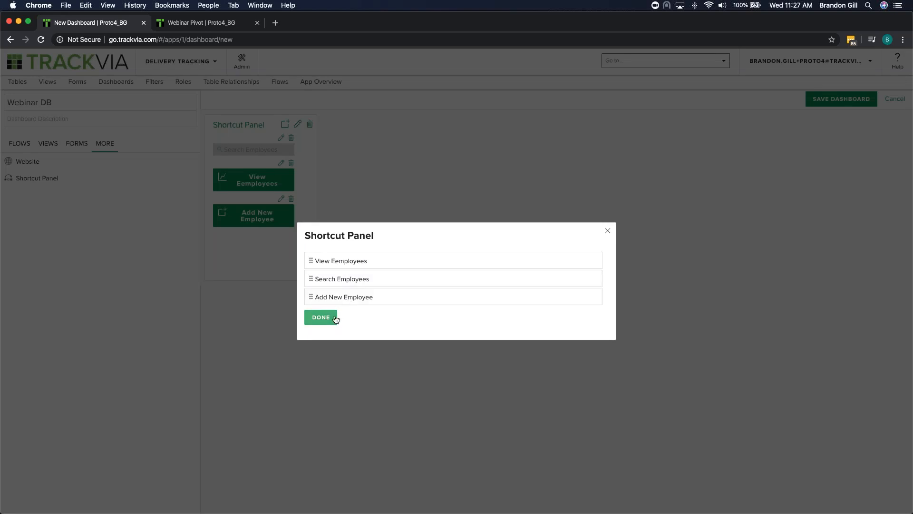
pyautogui.click(337, 318)
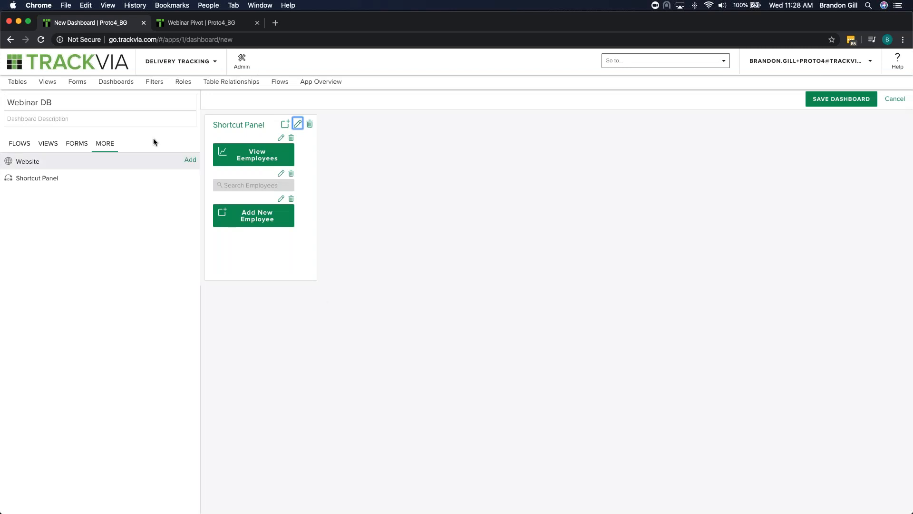
# Search the available views for Webinar and add Line Chart for Webinar, TL/CAL For Webinar, Webinar Lanes, Webinar Map View and Webinar Pivot.
pyautogui.click(50, 146)
pyautogui.click(60, 164)
pyautogui.click(60, 164)
pyautogui.write('Webinar')
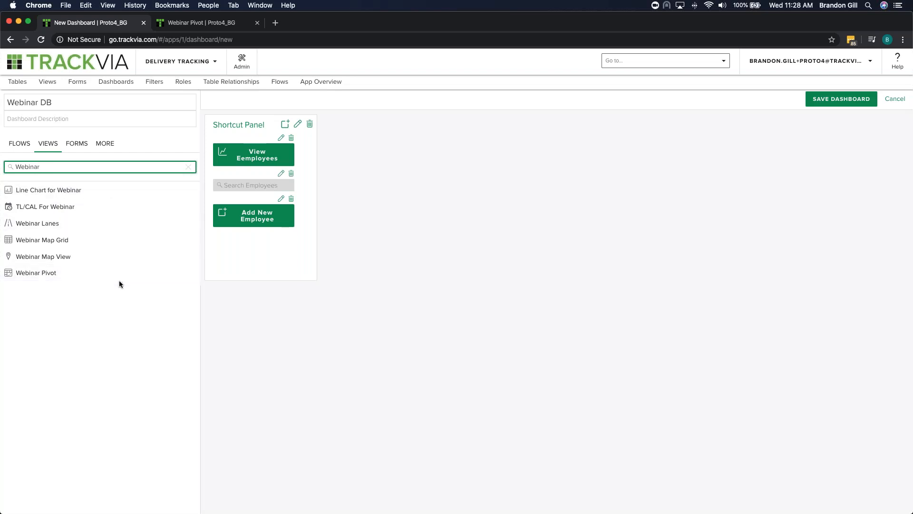
pyautogui.click(188, 190)
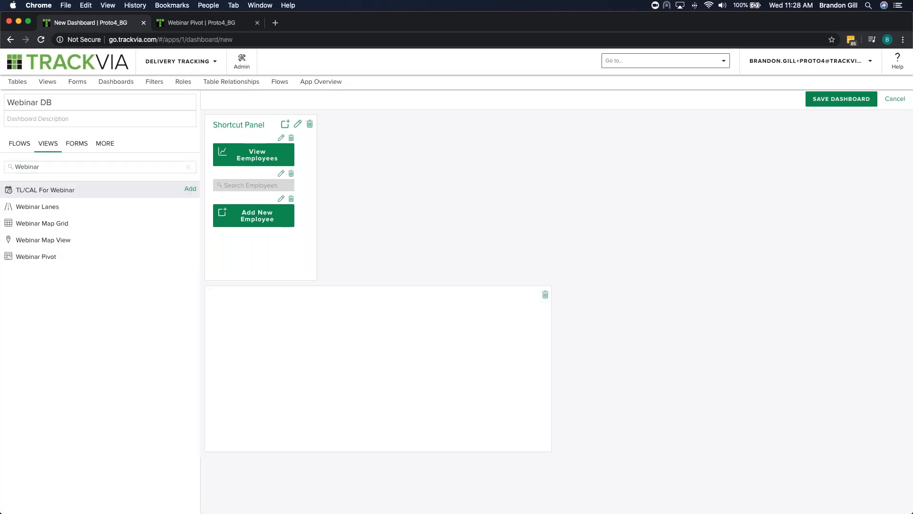
pyautogui.click(189, 190)
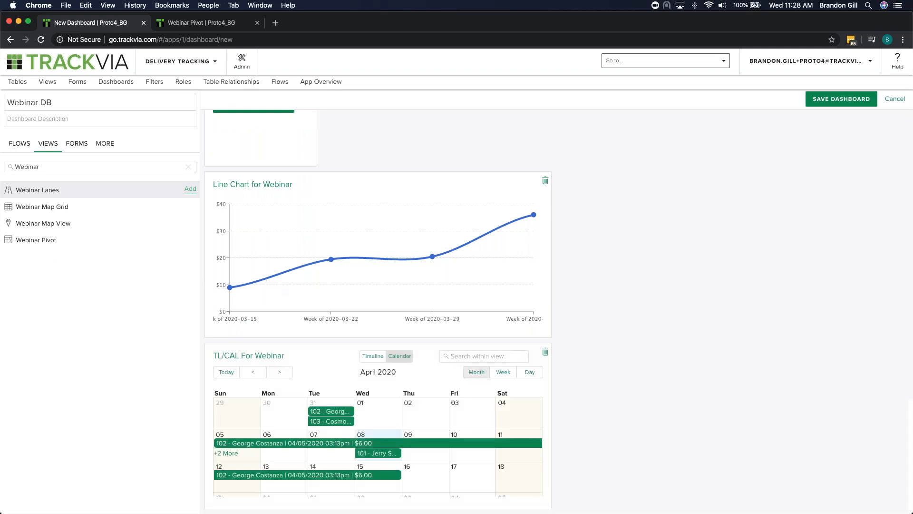
pyautogui.click(190, 189)
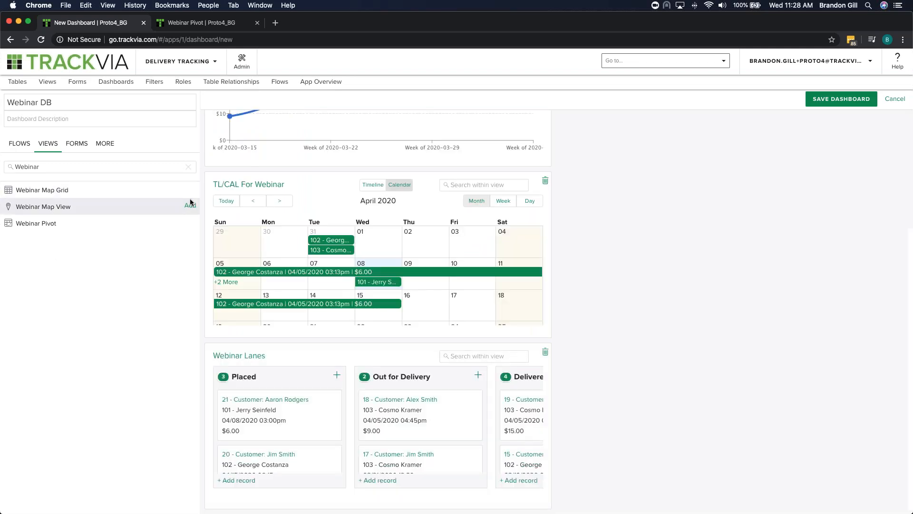
pyautogui.click(190, 205)
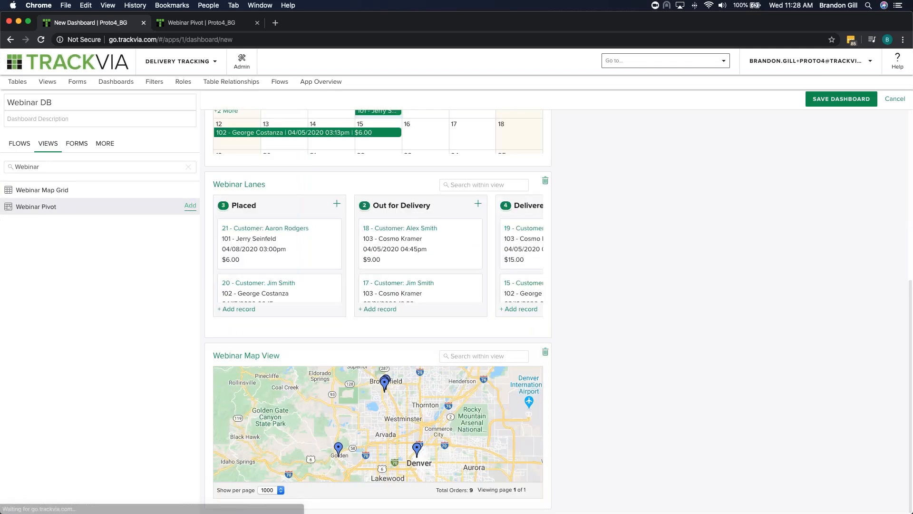
pyautogui.click(191, 206)
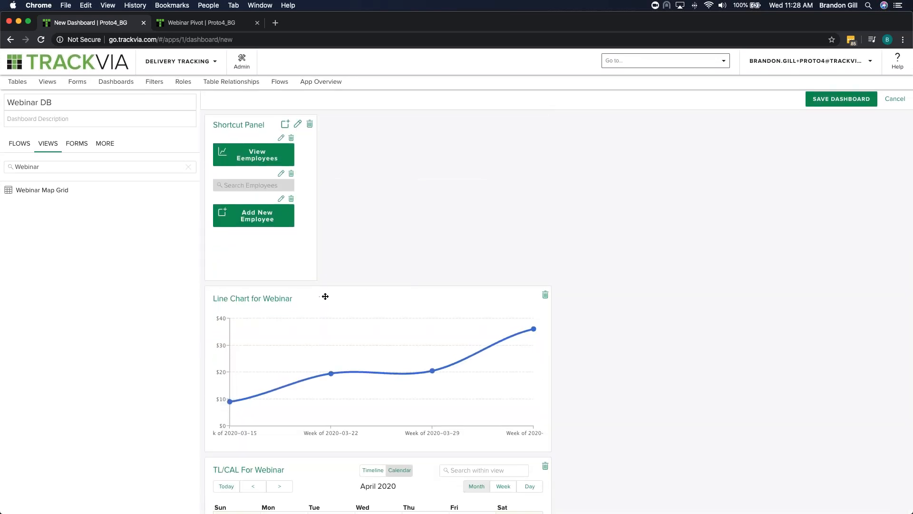
# Place Line Chart for Webinar beside the Shortcut Panel and TL/CAL For Webinar after it, narrowing both widgets.
pyautogui.moveTo(357, 294); pyautogui.dragTo(474, 122)
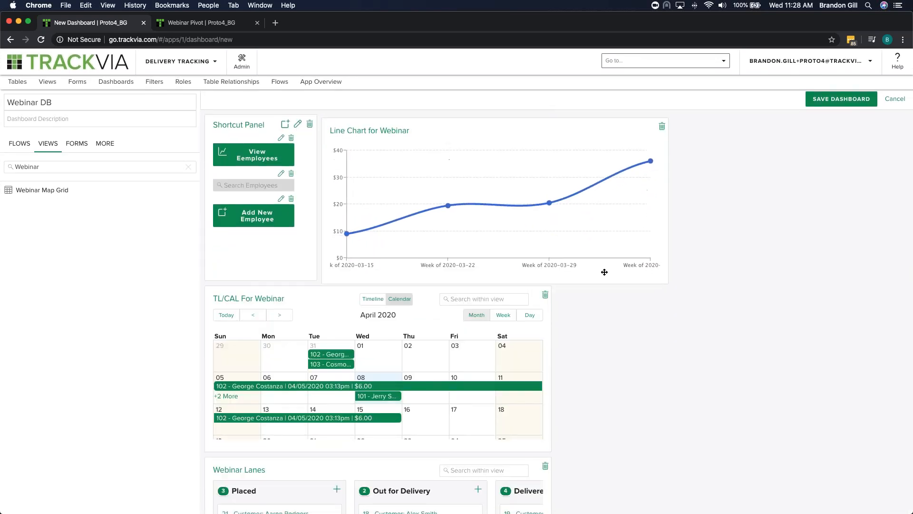
pyautogui.moveTo(666, 276); pyautogui.dragTo(493, 279)
pyautogui.moveTo(295, 295); pyautogui.dragTo(597, 146)
pyautogui.moveTo(832, 278); pyautogui.dragTo(695, 275)
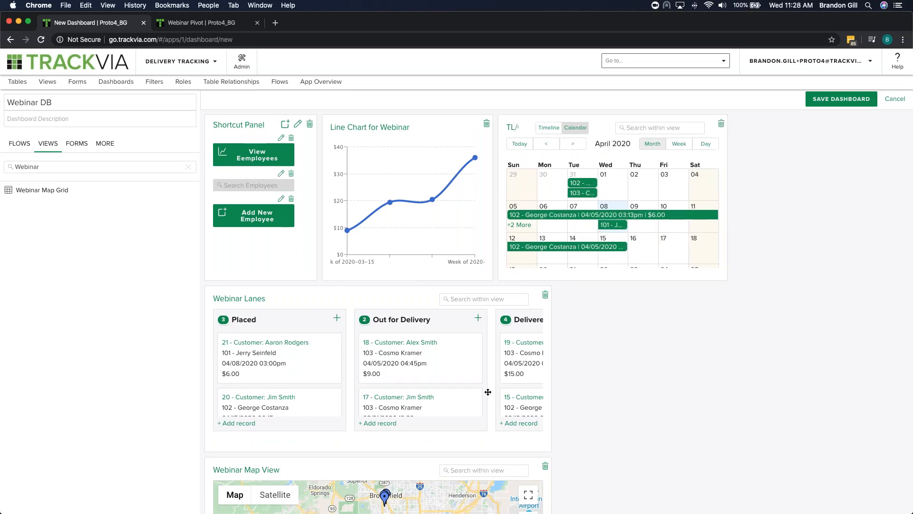
# Narrow the Webinar Lanes and TL/CAL For Webinar widgets so Webinar Lanes fits at the end of the dashboard's first row.
pyautogui.scroll(-1, 551, 454)
pyautogui.moveTo(548, 445); pyautogui.dragTo(461, 443)
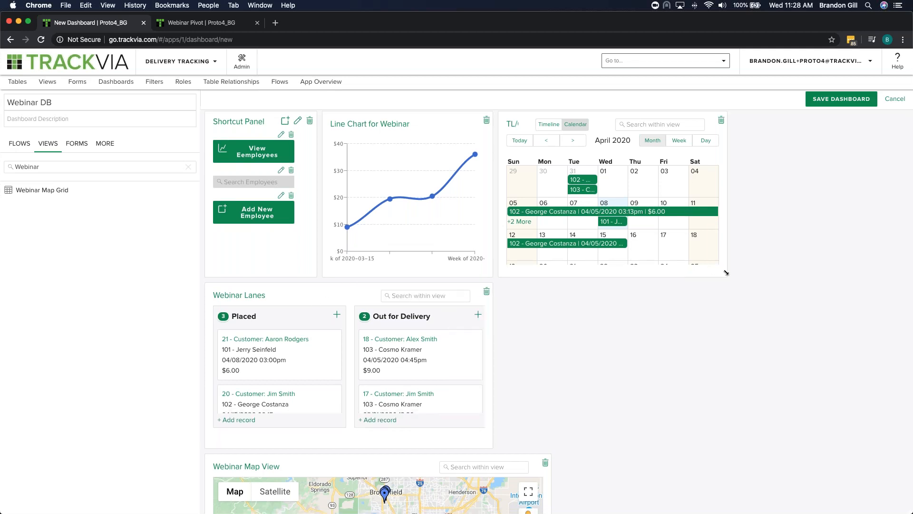
pyautogui.moveTo(726, 274); pyautogui.dragTo(668, 276)
pyautogui.moveTo(365, 285); pyautogui.dragTo(777, 216)
pyautogui.moveTo(900, 445); pyautogui.dragTo(844, 445)
pyautogui.moveTo(733, 285); pyautogui.dragTo(783, 119)
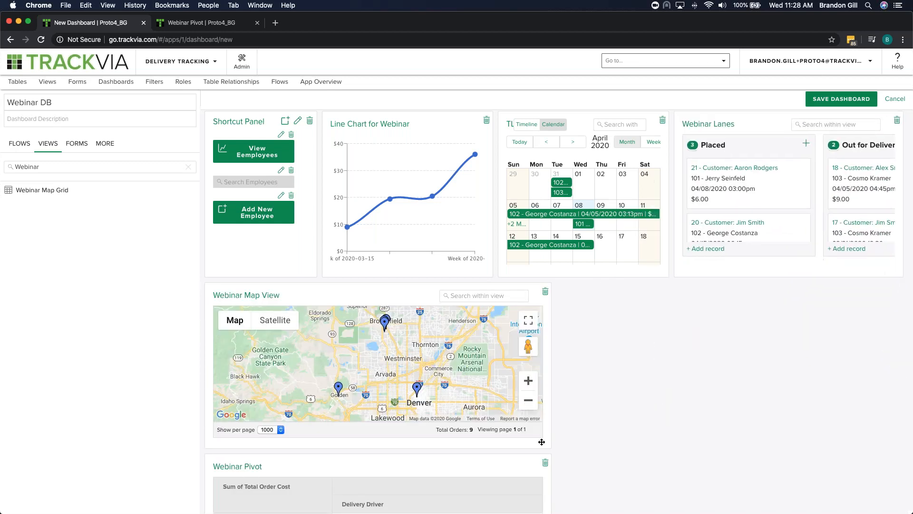
# Place Webinar Pivot beside Webinar Map View, with both widgets extended to the same greater height, and save the dashboard.
pyautogui.moveTo(331, 462); pyautogui.dragTo(647, 323)
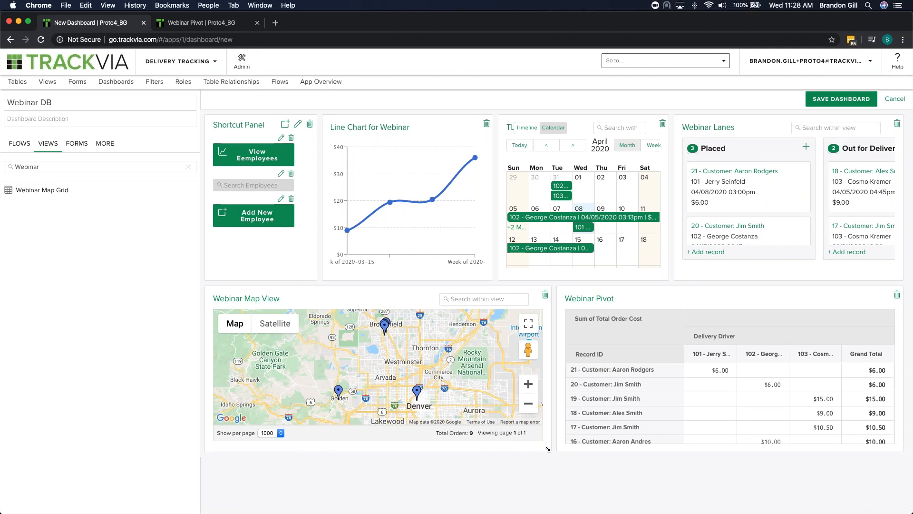
pyautogui.moveTo(547, 448); pyautogui.dragTo(547, 507)
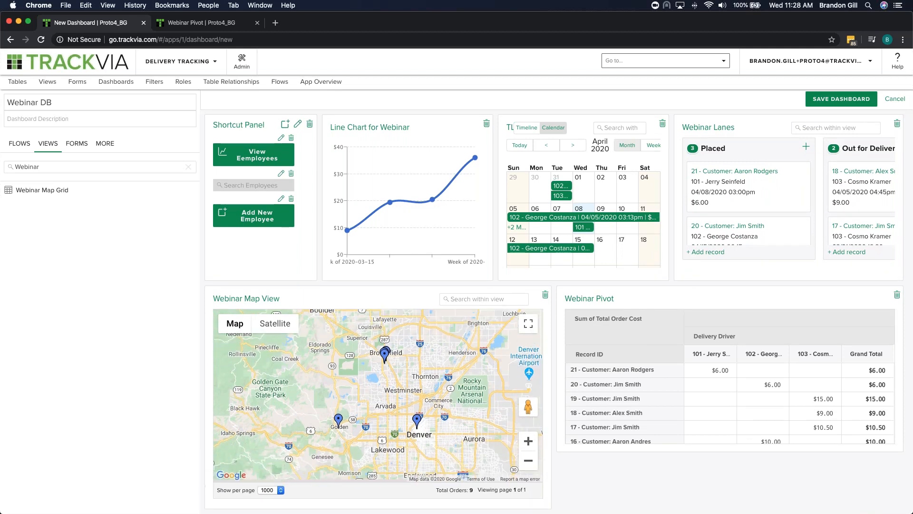
pyautogui.moveTo(900, 451); pyautogui.dragTo(901, 507)
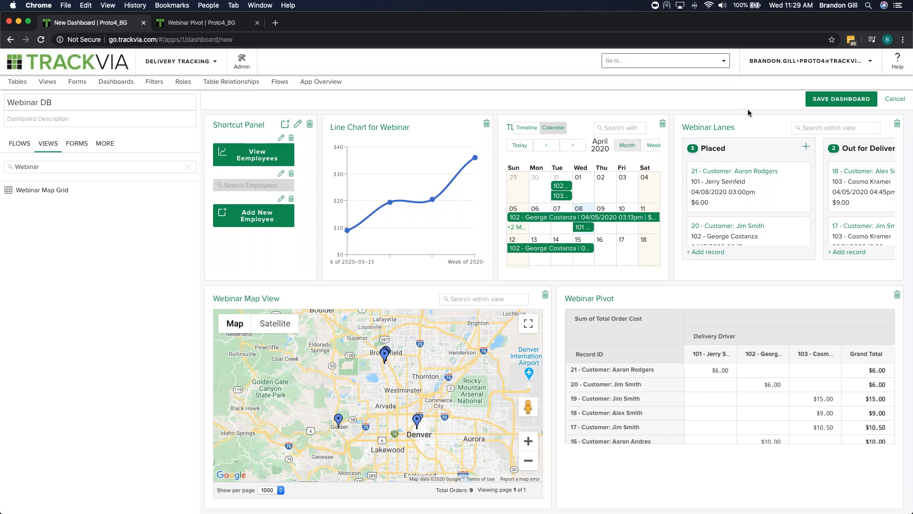
pyautogui.click(805, 99)
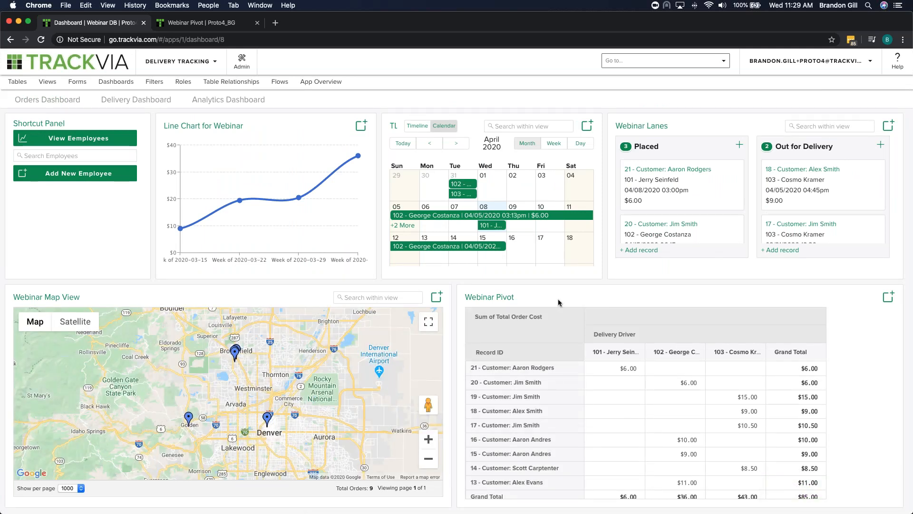
# Inspect the line chart's Week of 2020-03-29 point and view TL/CAL For Webinar as a timeline before returning it to the calendar.
pyautogui.moveTo(300, 199)
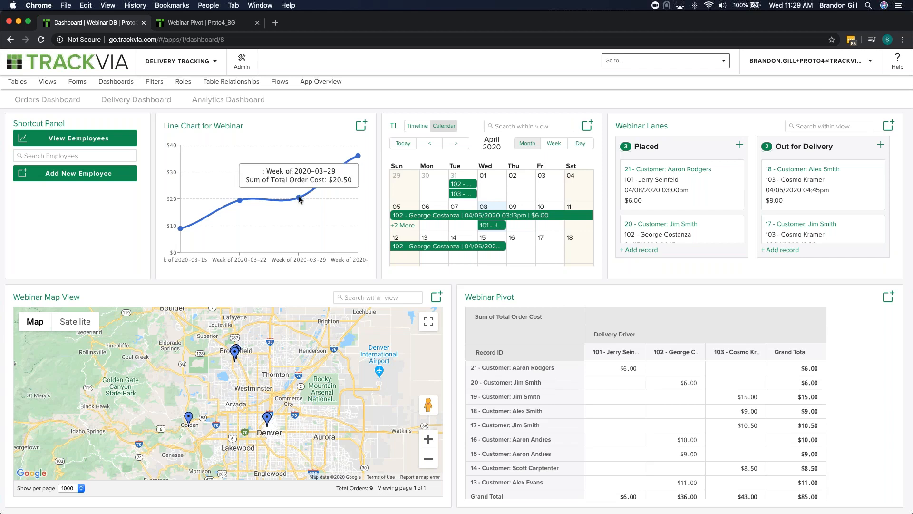
pyautogui.click(417, 129)
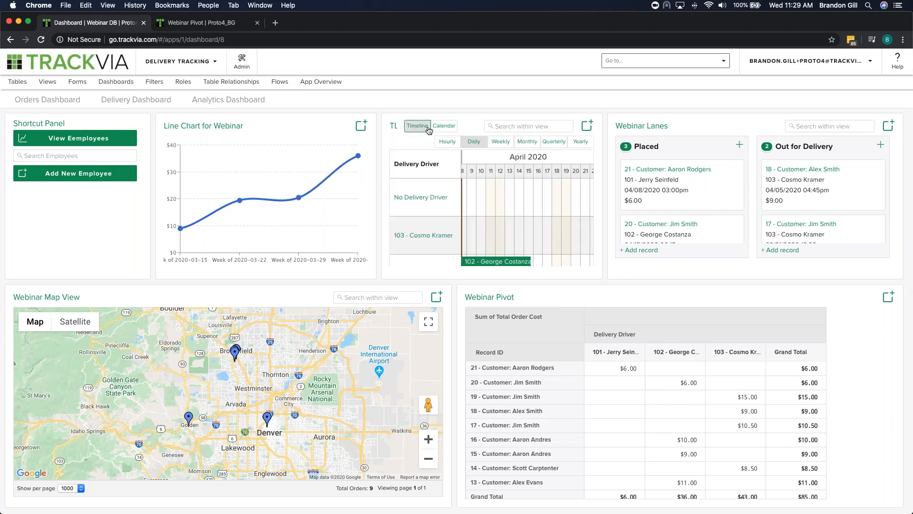
pyautogui.click(437, 129)
# Move the first card in the Placed lane of Webinar Lanes below the second, and view the remaining rows of Webinar Pivot.
pyautogui.moveTo(707, 195); pyautogui.dragTo(680, 218)
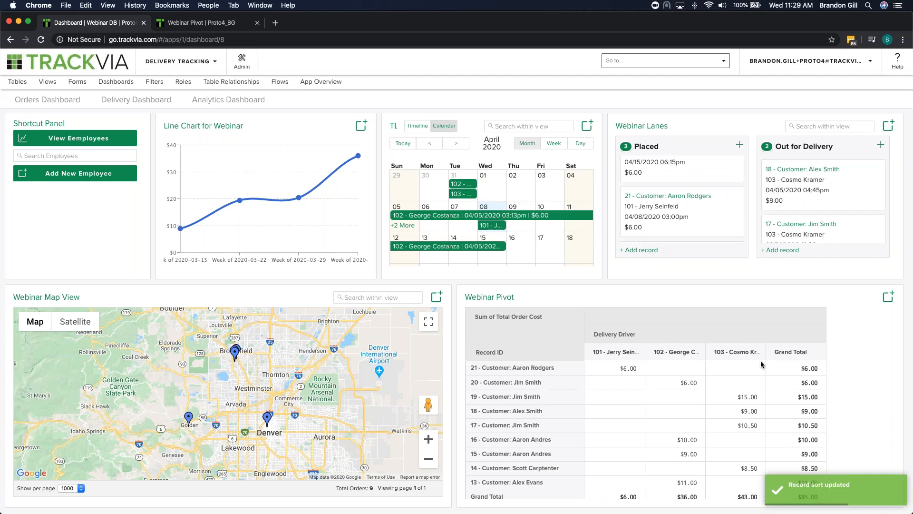
pyautogui.scroll(-1, 763, 365)
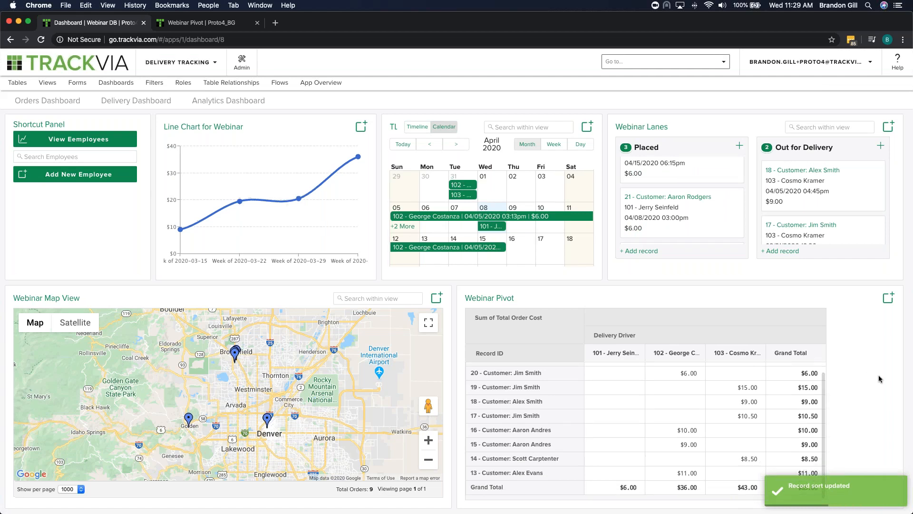